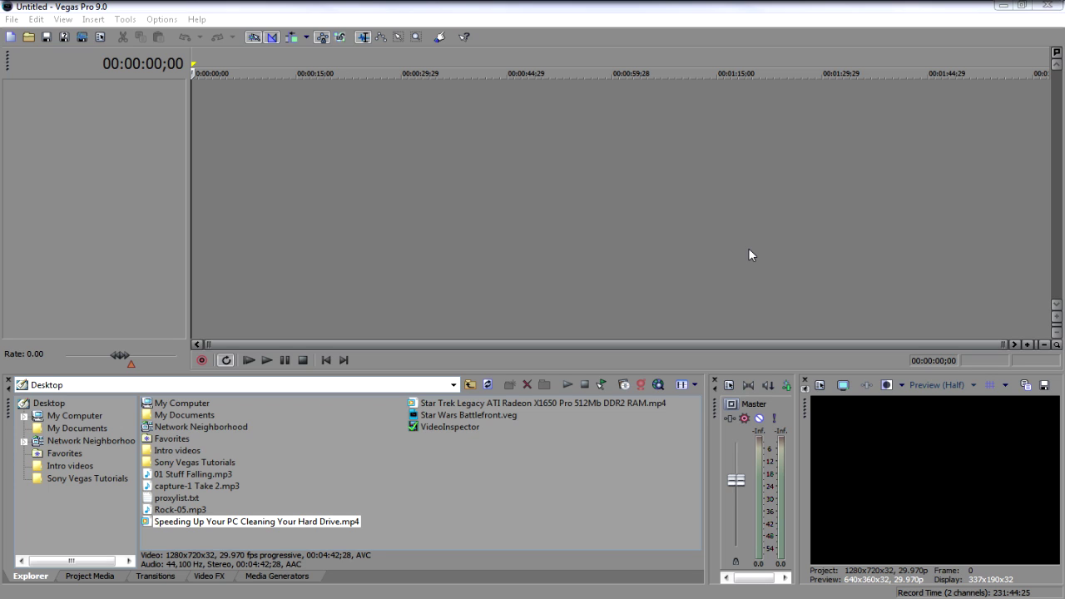
- Open the Sony Vegas Tutorials folder in the Explorer to list its AVI clips
{"action": "double_click", "coordinate": [194, 462]}
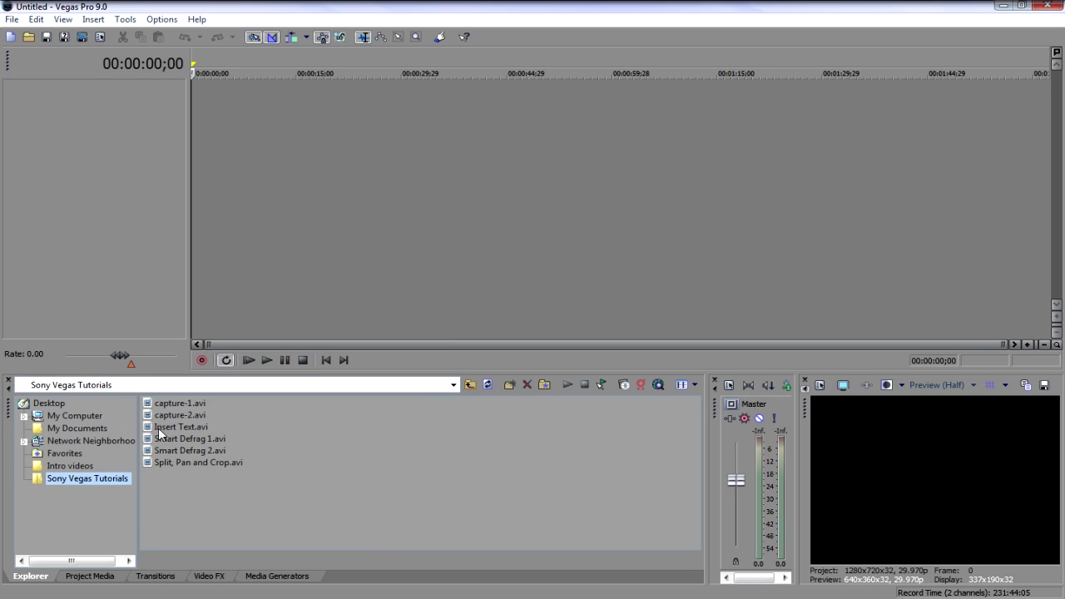
- Drag Split, Pan and Crop.avi onto the timeline as a video and audio track
{"action": "left_click", "coordinate": [186, 403]}
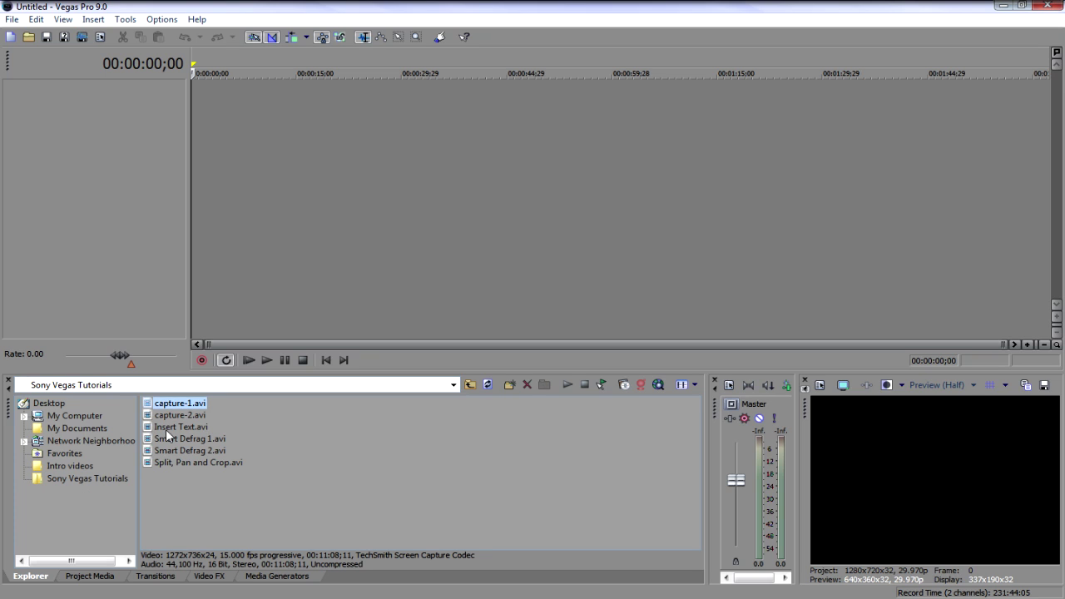
{"action": "left_click", "coordinate": [171, 427]}
{"action": "left_click_drag", "start_coordinate": [178, 463], "coordinate": [243, 200]}
{"action": "left_click_drag", "start_coordinate": [152, 192], "coordinate": [160, 251]}
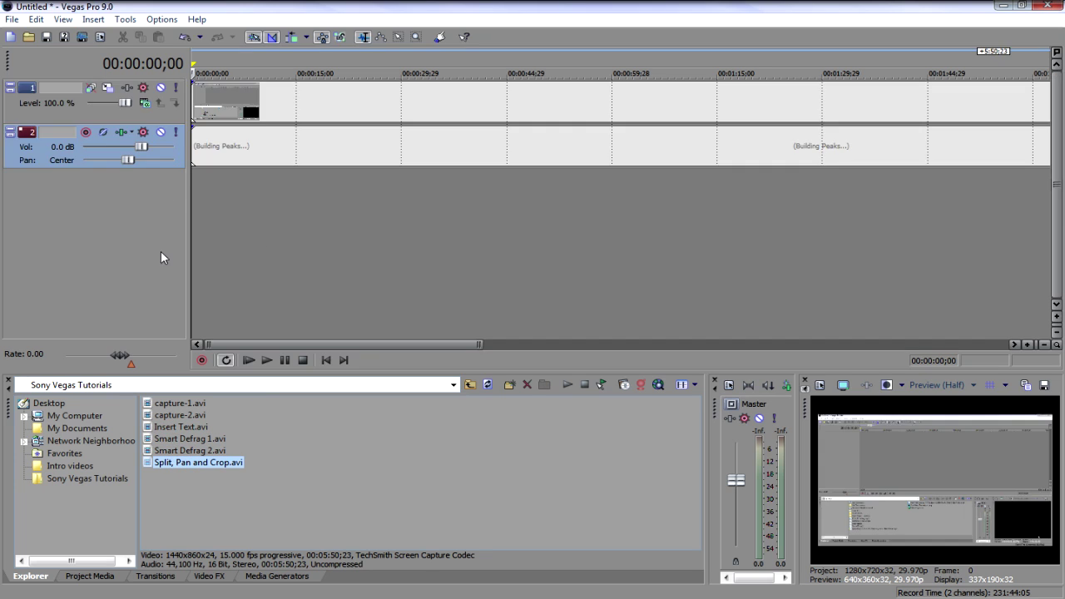
{"action": "double_click", "coordinate": [533, 344]}
{"action": "left_click", "coordinate": [485, 249]}
- Resize the lower docked panes, widening the mixer and preview areas
{"action": "left_click_drag", "start_coordinate": [798, 447], "coordinate": [753, 452]}
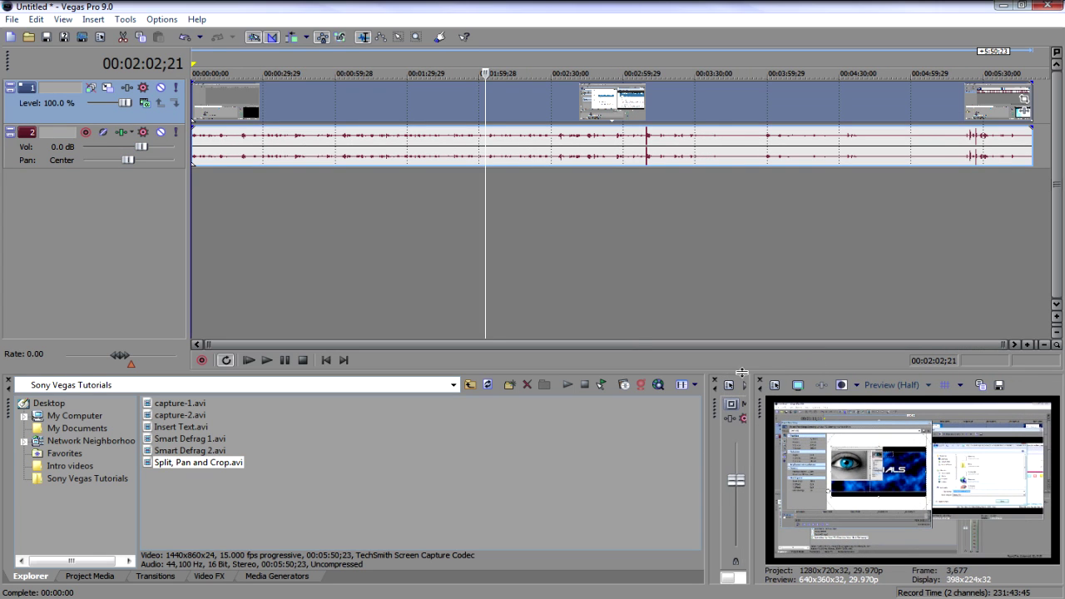
{"action": "left_click_drag", "start_coordinate": [756, 372], "coordinate": [755, 355]}
{"action": "left_click_drag", "start_coordinate": [707, 533], "coordinate": [660, 536]}
{"action": "left_click_drag", "start_coordinate": [753, 521], "coordinate": [698, 519]}
{"action": "right_click", "coordinate": [539, 99]}
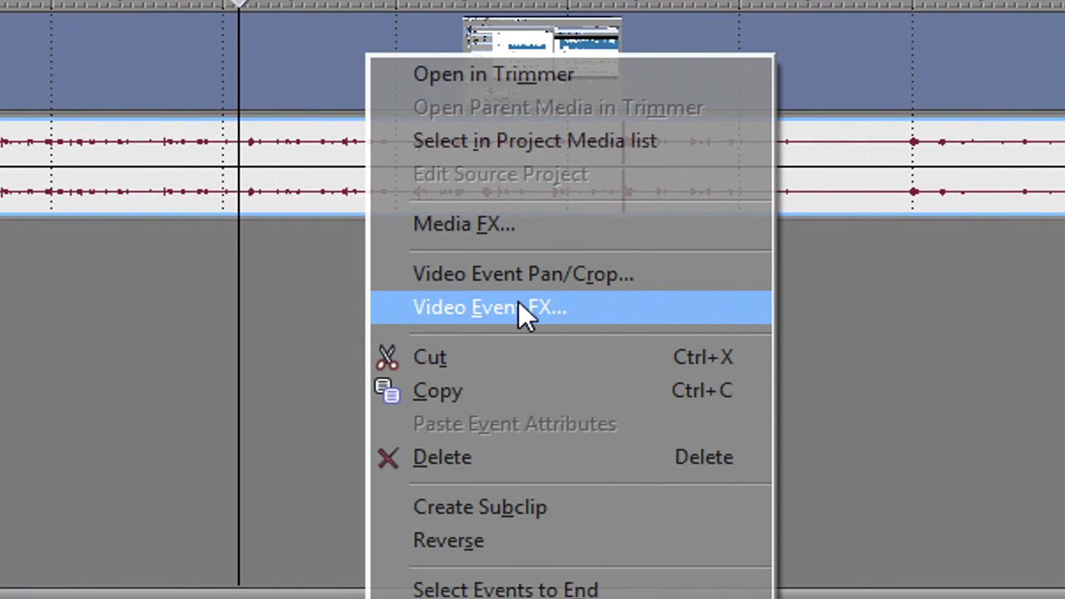
- In the clip's Video Event Pan/Crop settings, set Source > Maintain aspect ratio to No
{"action": "left_click", "coordinate": [234, 71]}
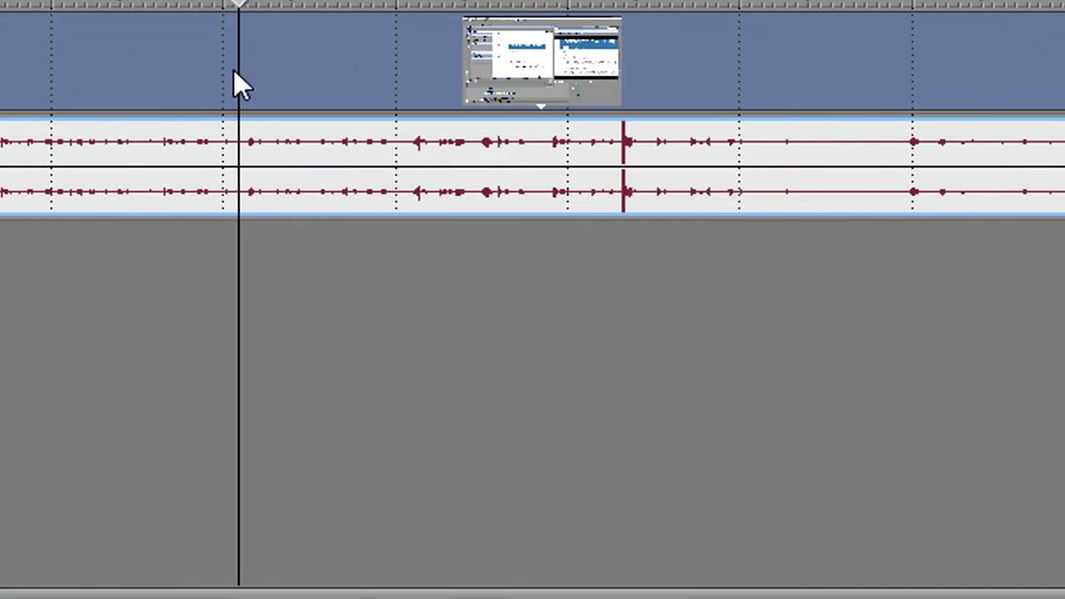
{"action": "right_click", "coordinate": [233, 71]}
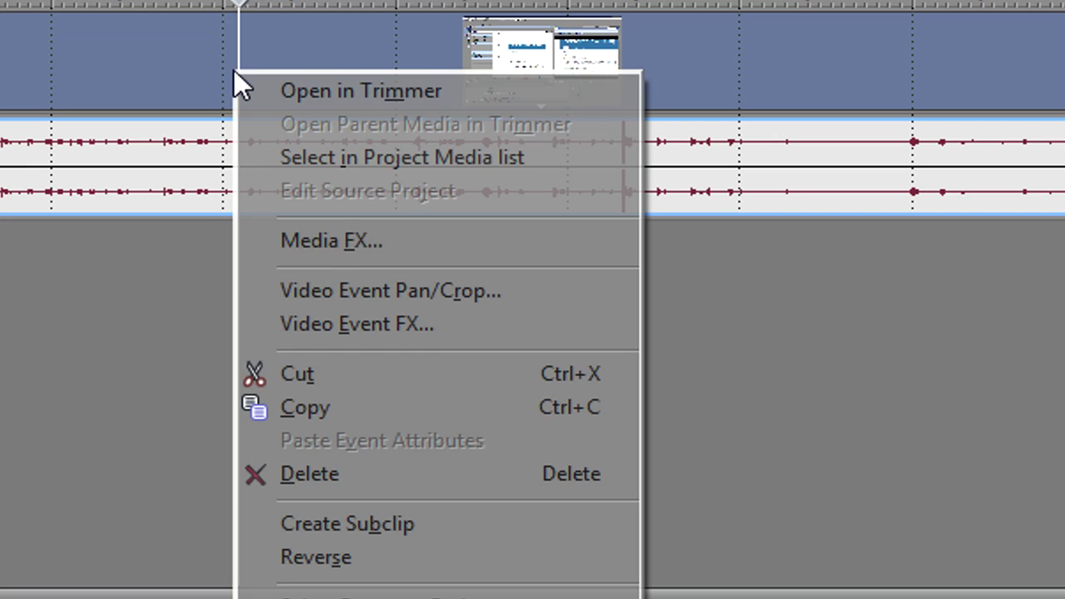
{"action": "left_click", "coordinate": [354, 296]}
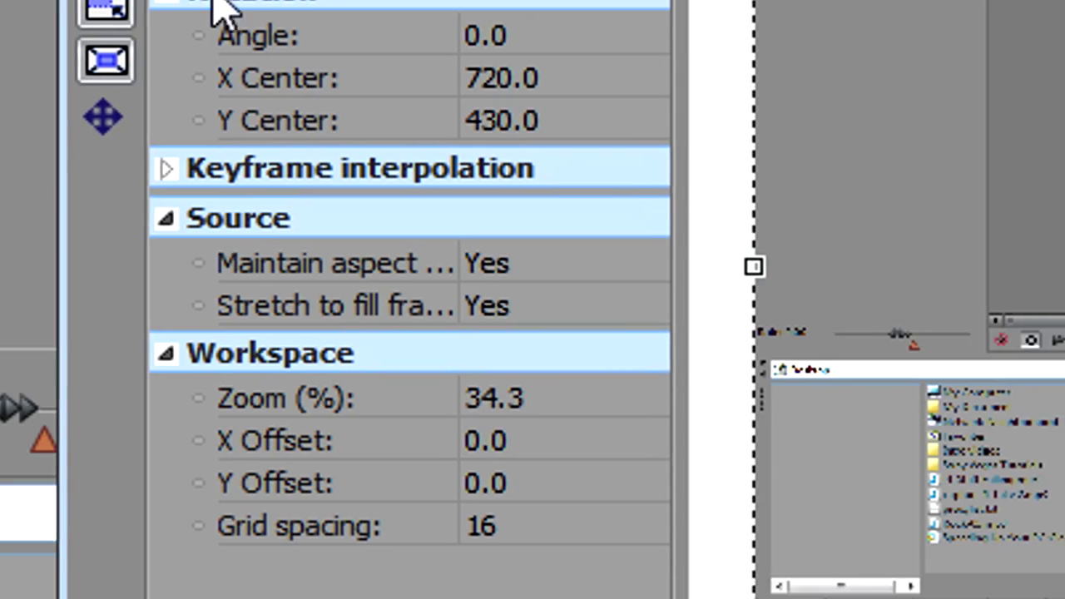
{"action": "left_click", "coordinate": [254, 265]}
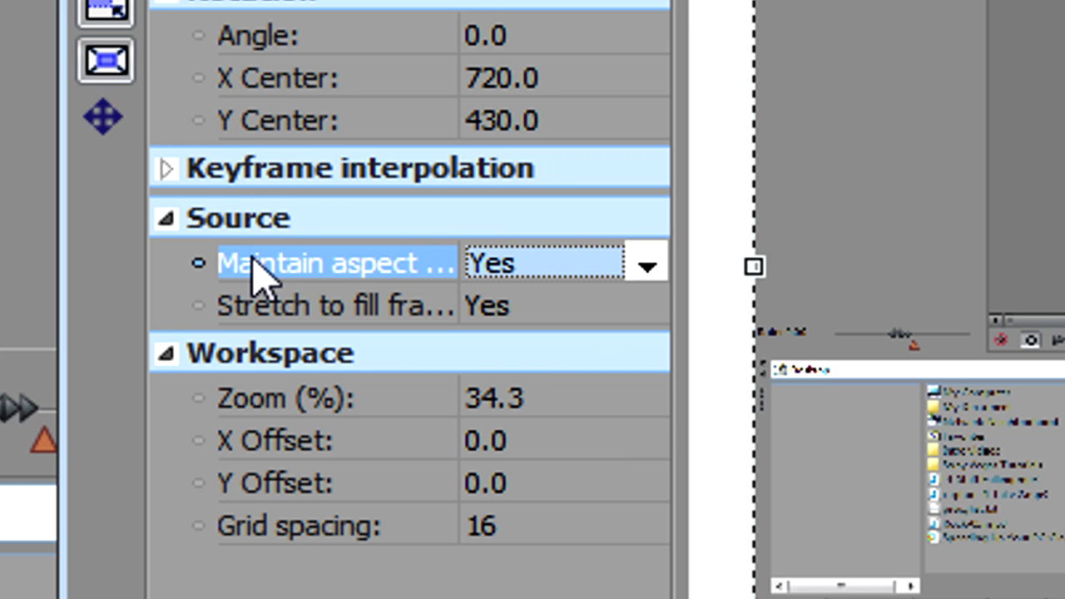
{"action": "left_click", "coordinate": [167, 221]}
{"action": "left_click", "coordinate": [170, 223]}
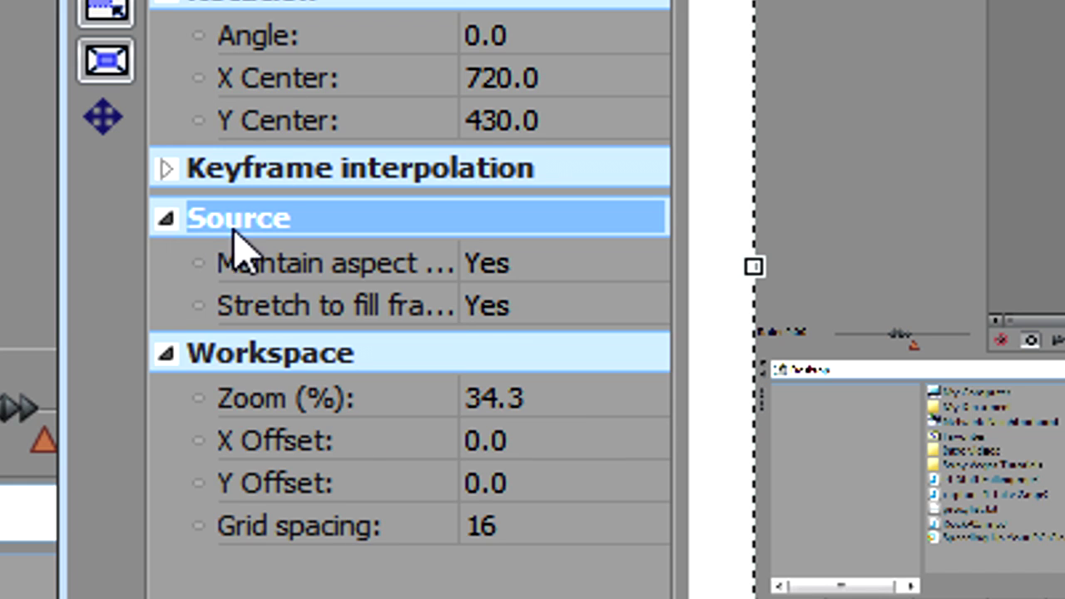
{"action": "left_click", "coordinate": [551, 264]}
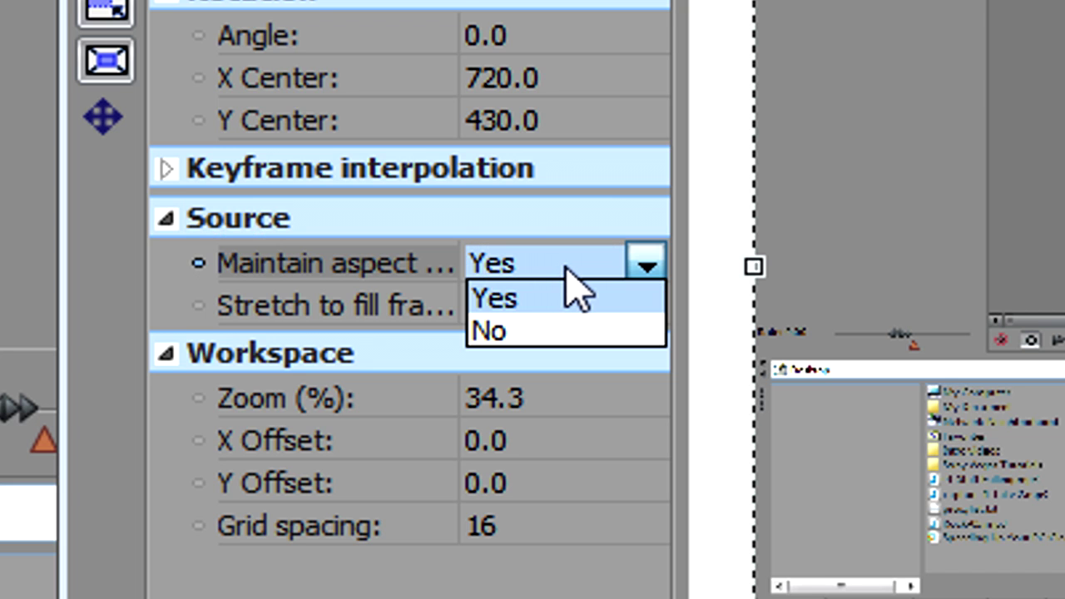
{"action": "left_click", "coordinate": [580, 333]}
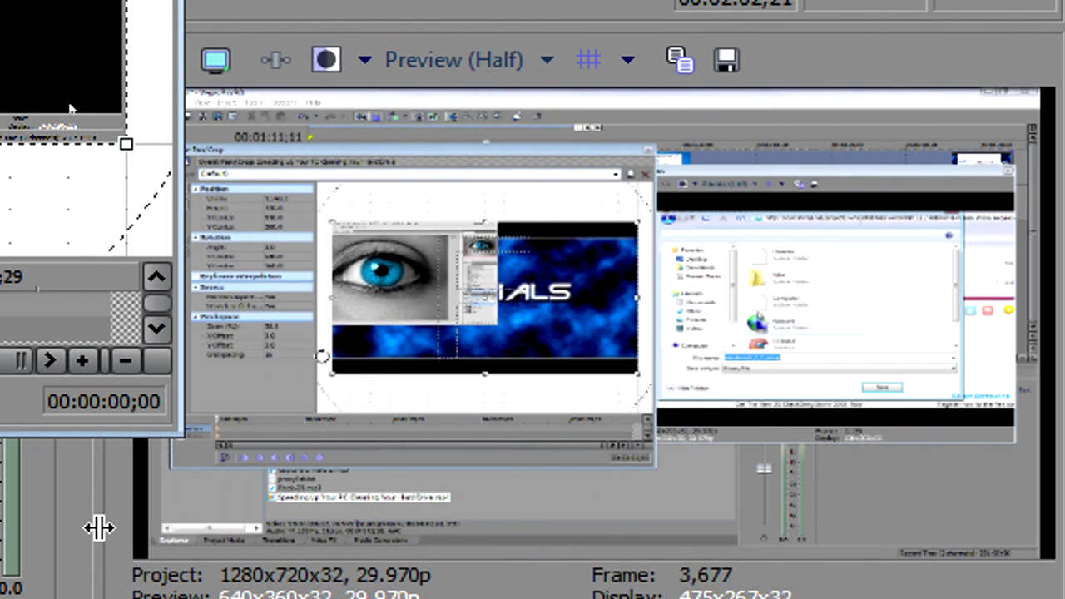
{"action": "left_click_drag", "start_coordinate": [98, 527], "coordinate": [124, 524]}
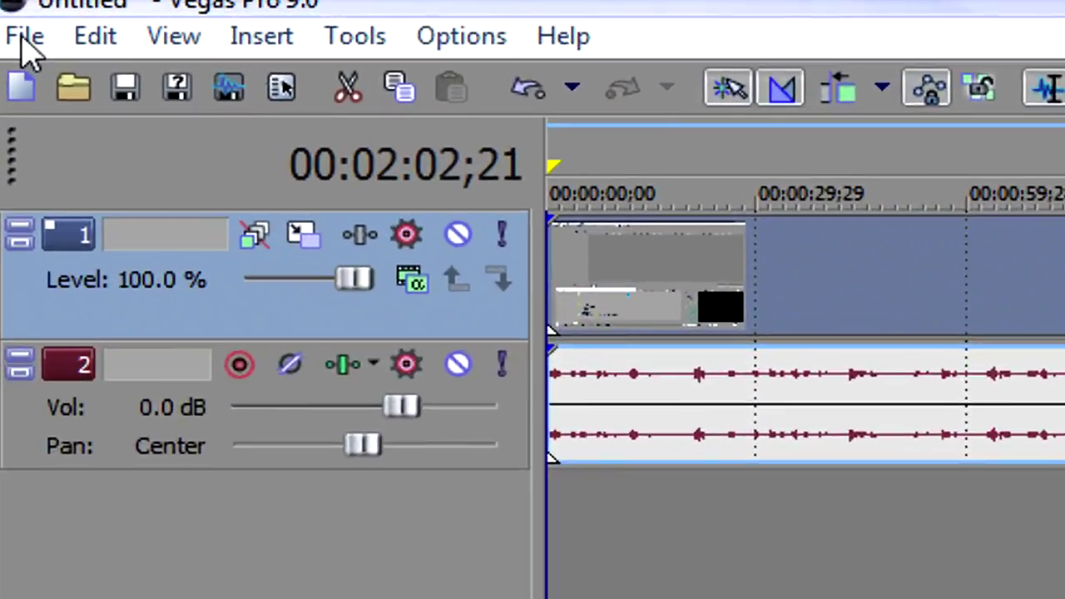
{"action": "left_click", "coordinate": [16, 24]}
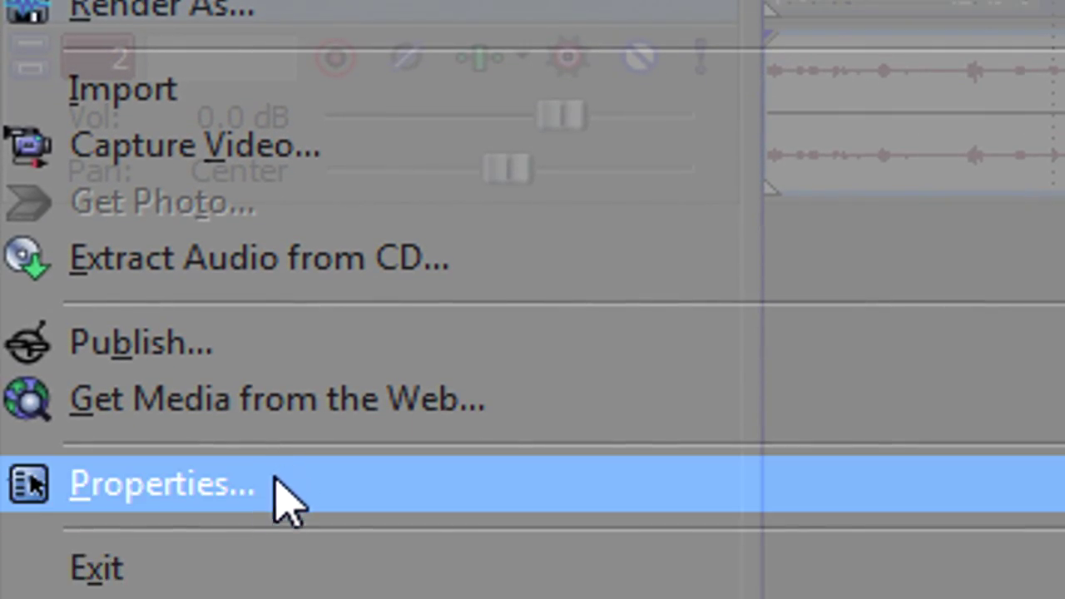
- Open project Properties and keep the HDV 720-30p template with progressive (None) field order
{"action": "left_click", "coordinate": [271, 487]}
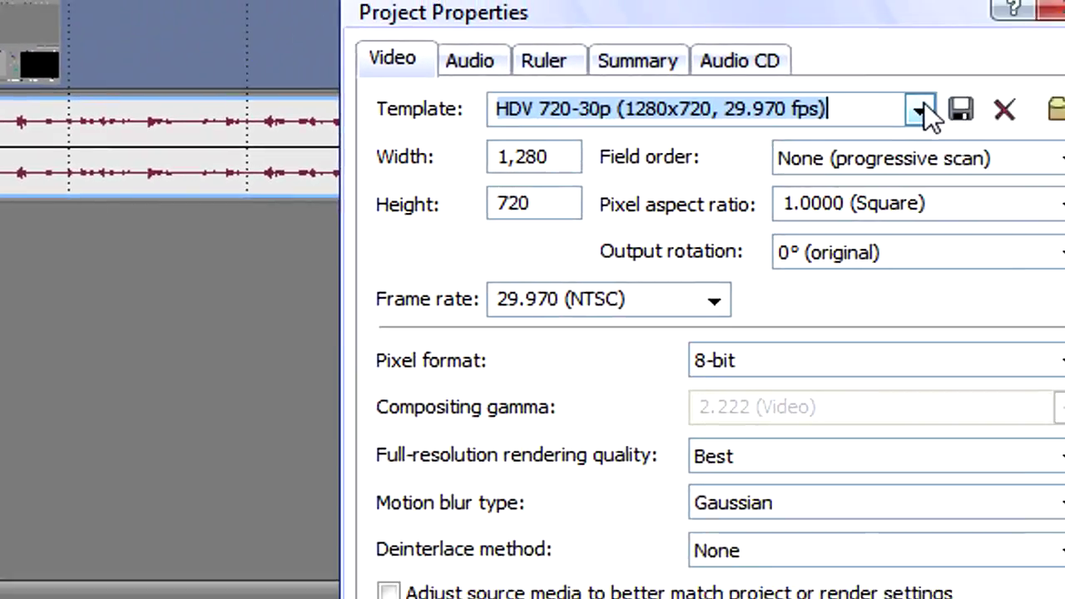
{"action": "left_click", "coordinate": [919, 107]}
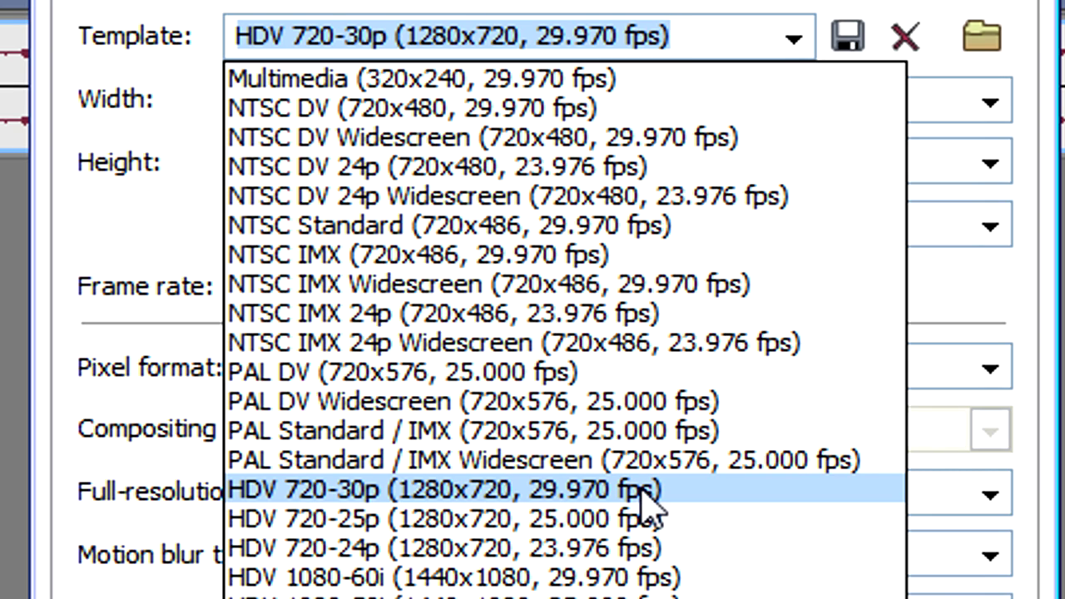
{"action": "left_click", "coordinate": [645, 491]}
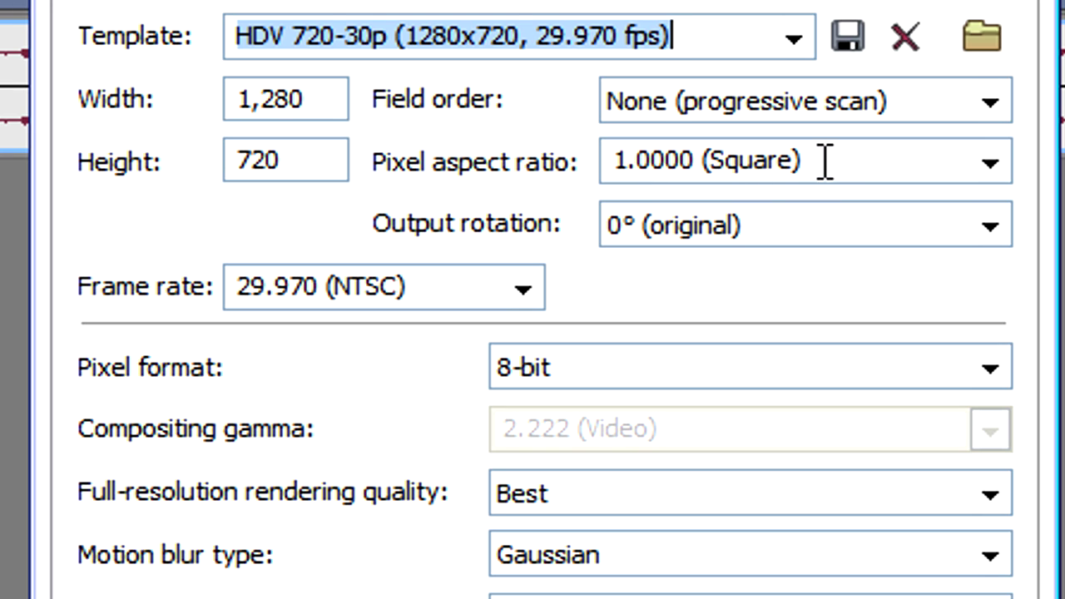
{"action": "left_click", "coordinate": [650, 108]}
{"action": "left_click", "coordinate": [650, 106]}
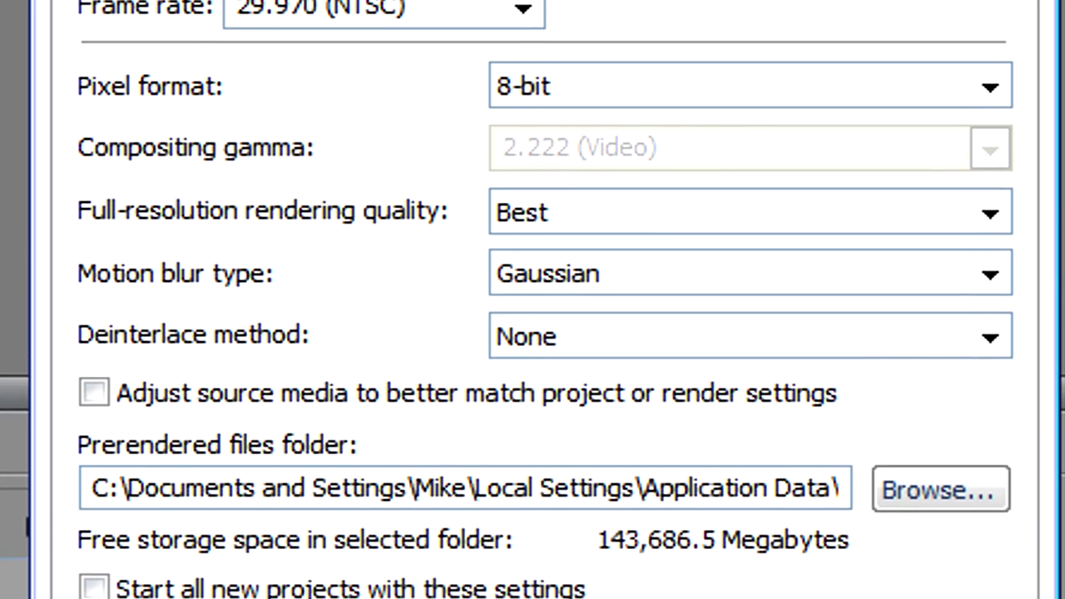
- Keep 44,100 Hz audio, make these settings the default for new projects, and apply
{"action": "left_click", "coordinate": [204, 10]}
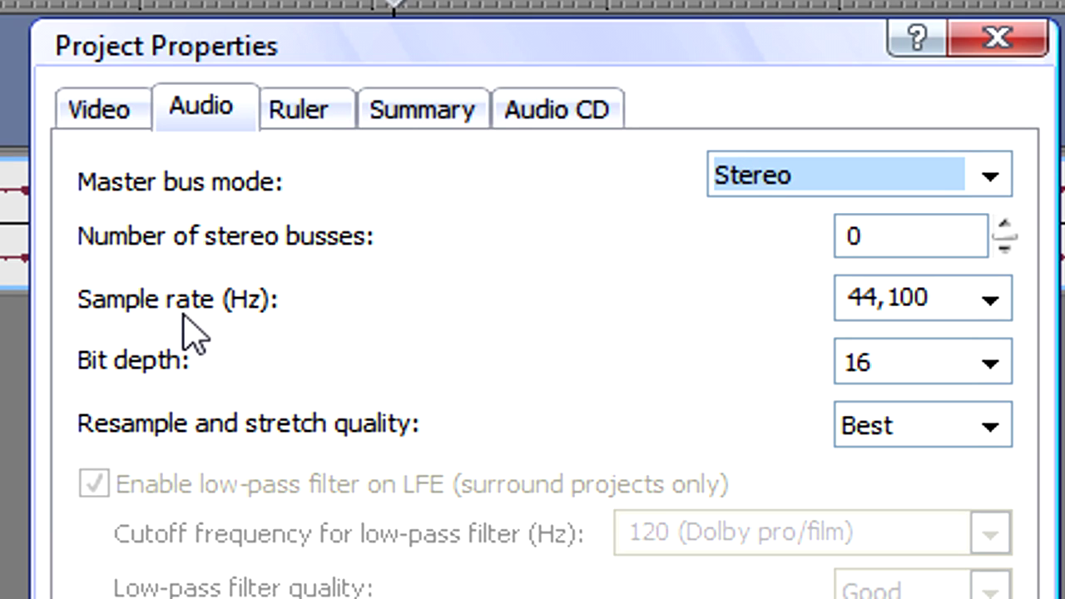
{"action": "left_click", "coordinate": [920, 284]}
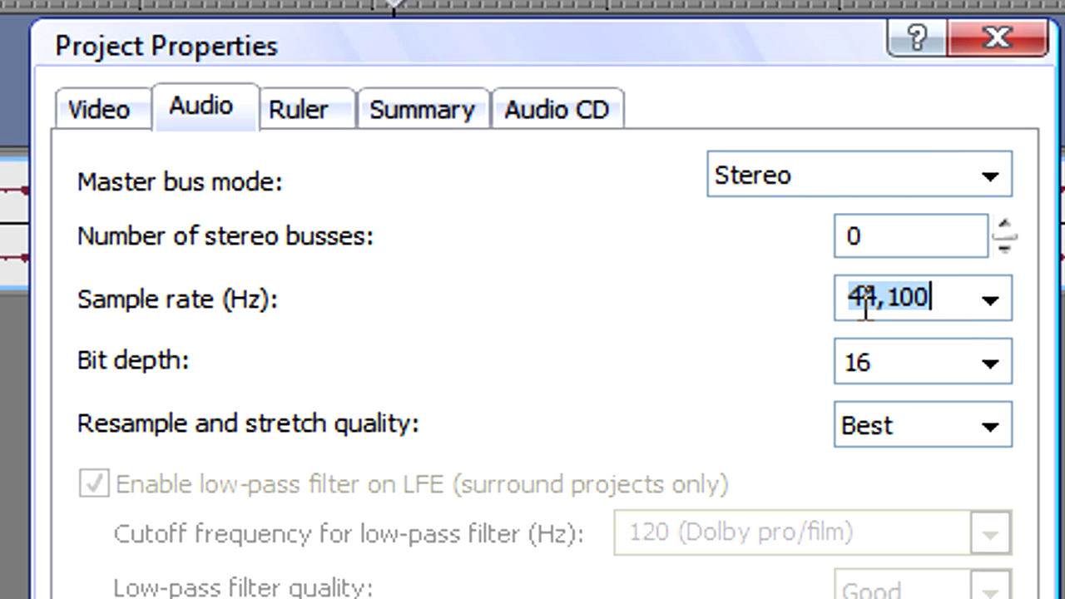
{"action": "left_click_drag", "start_coordinate": [865, 308], "coordinate": [877, 301]}
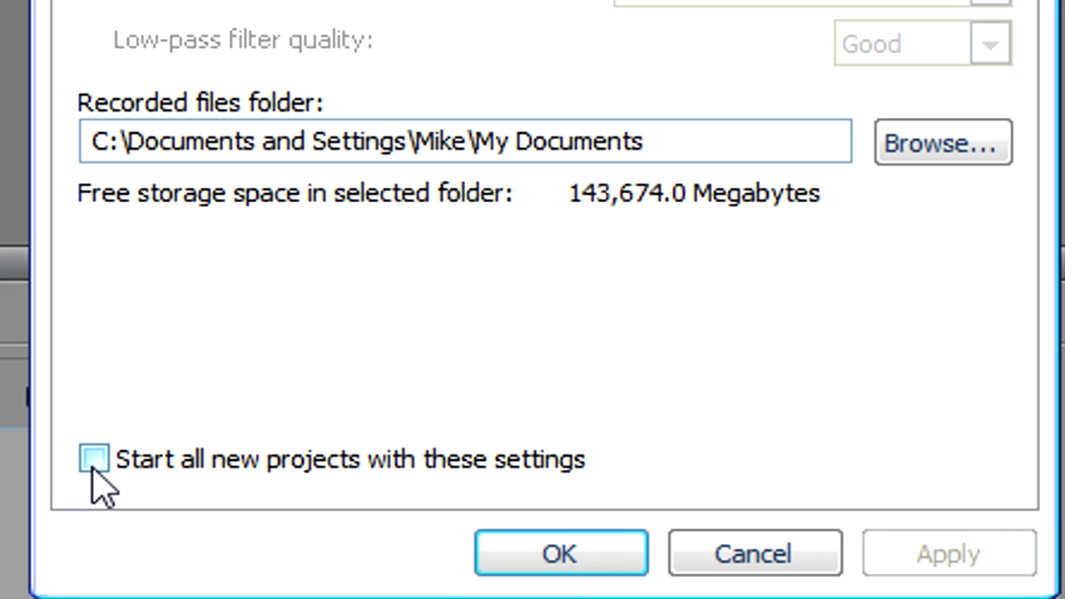
{"action": "left_click", "coordinate": [93, 460]}
{"action": "left_click", "coordinate": [925, 547]}
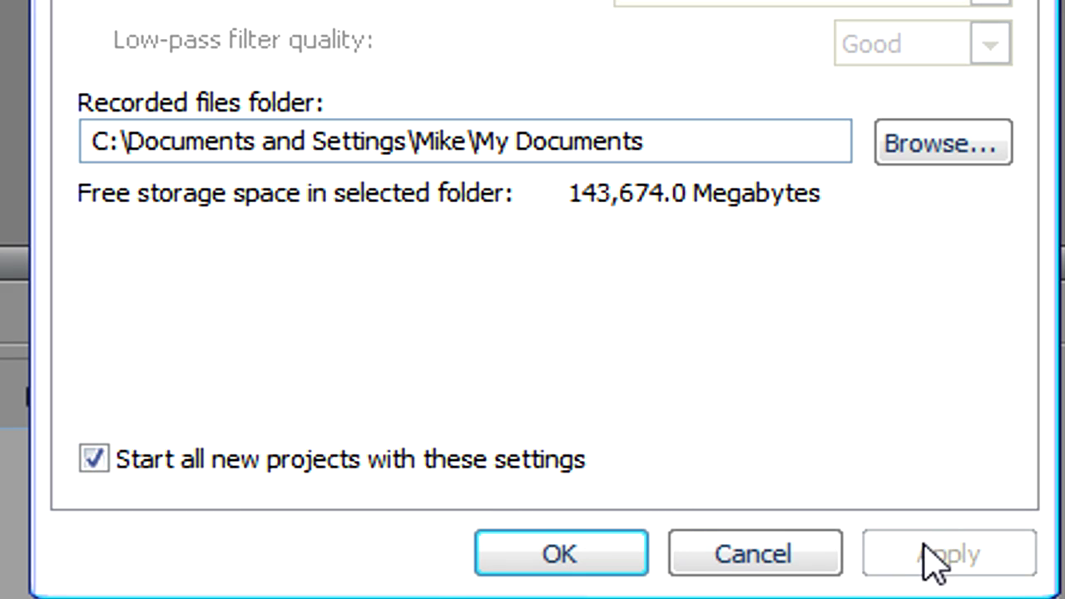
{"action": "left_click", "coordinate": [489, 565]}
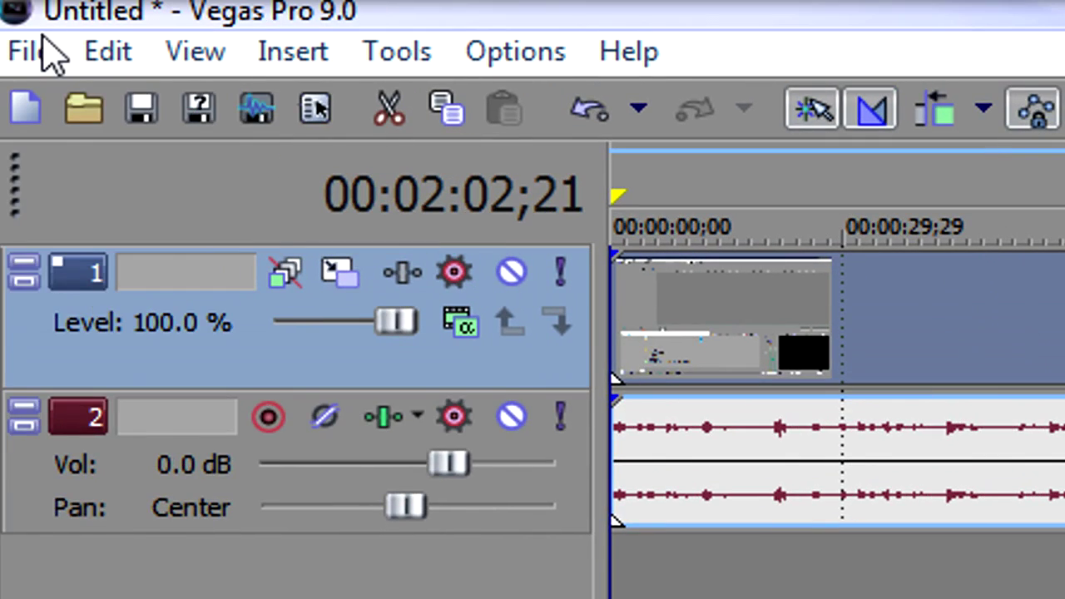
{"action": "left_click", "coordinate": [37, 49]}
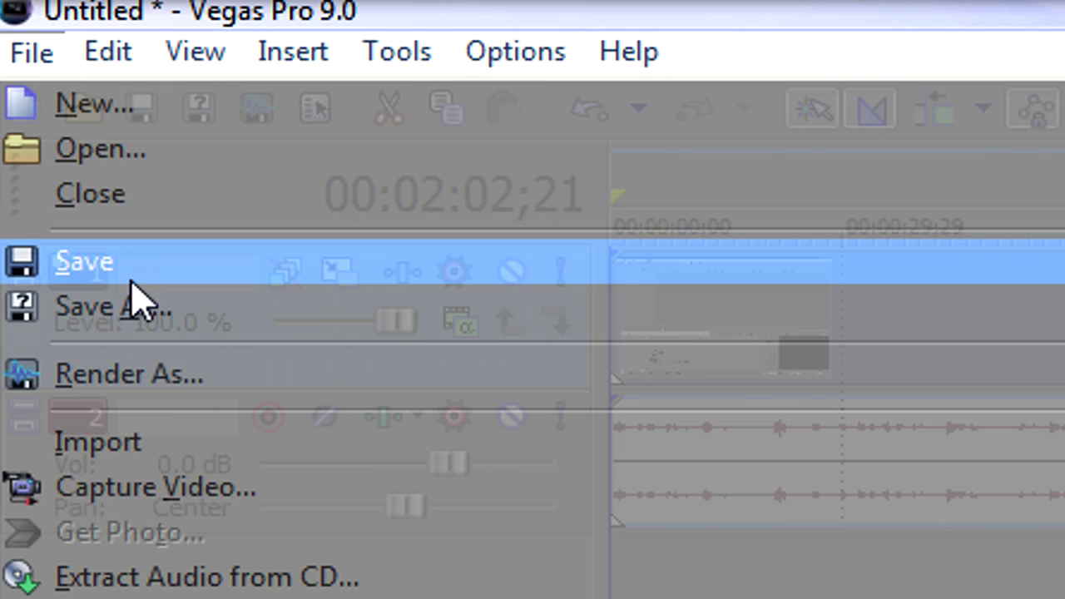
- Set Render As output to MainConcept AVC/AAC (*.mp4) using the Default Template
{"action": "left_click", "coordinate": [193, 404]}
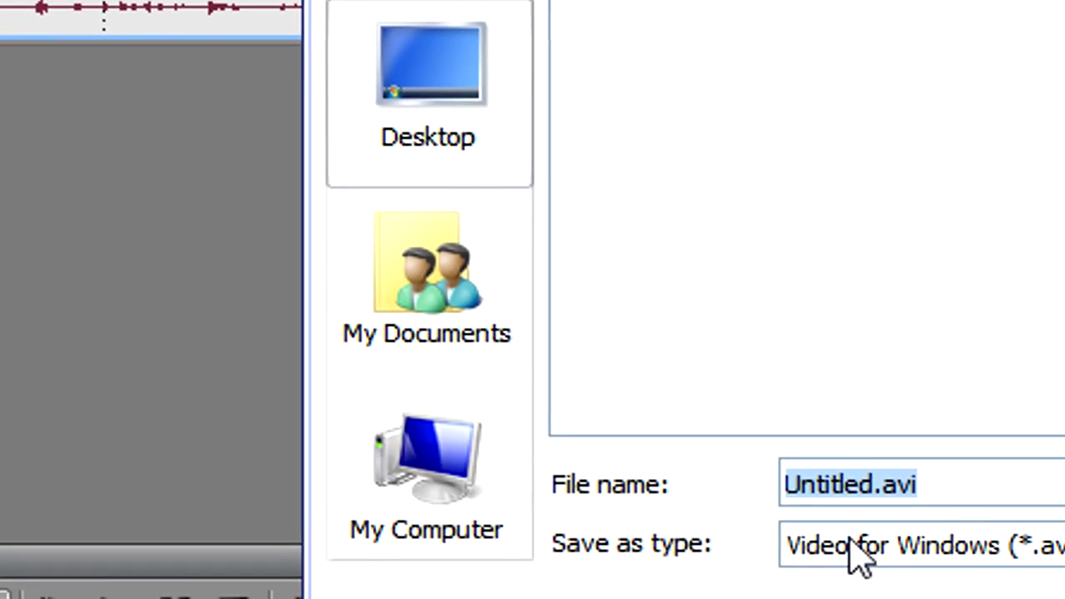
{"action": "left_click", "coordinate": [856, 556]}
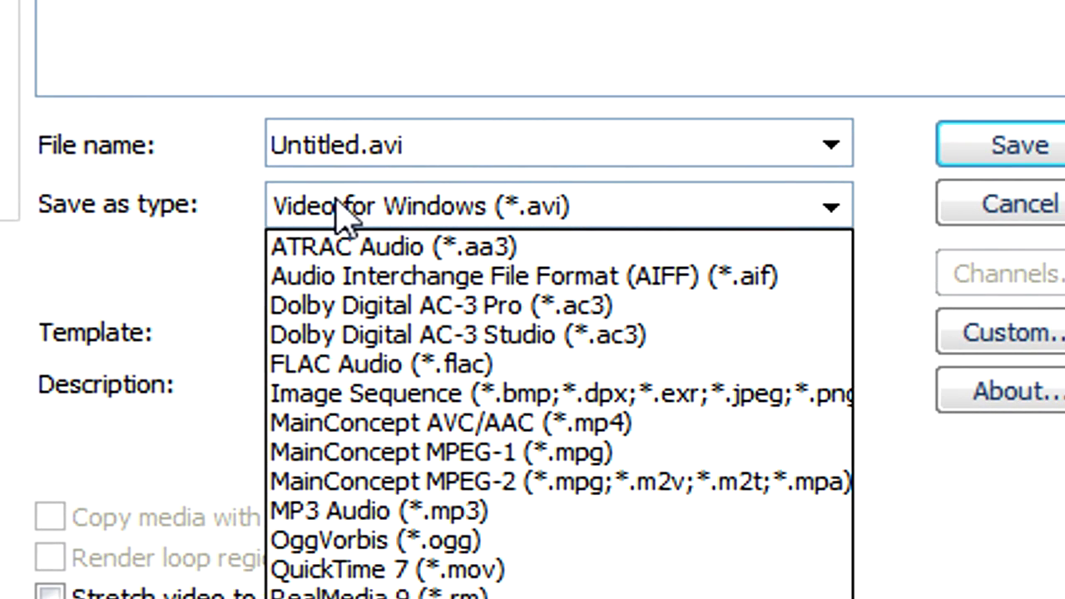
{"action": "left_click", "coordinate": [363, 420]}
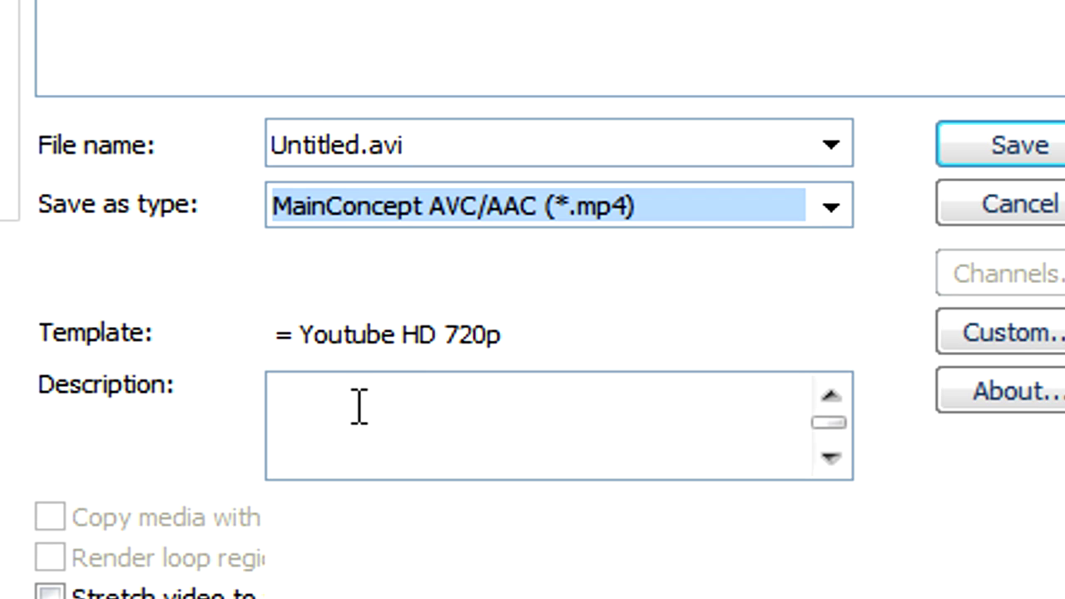
{"action": "left_click", "coordinate": [416, 331]}
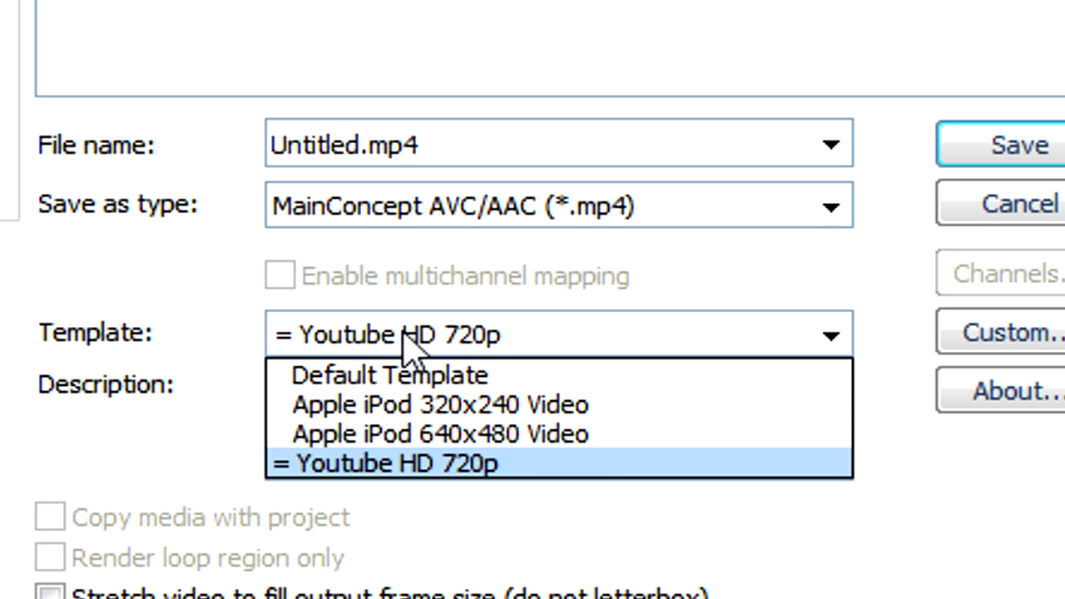
{"action": "left_click", "coordinate": [334, 467]}
{"action": "left_click", "coordinate": [291, 341]}
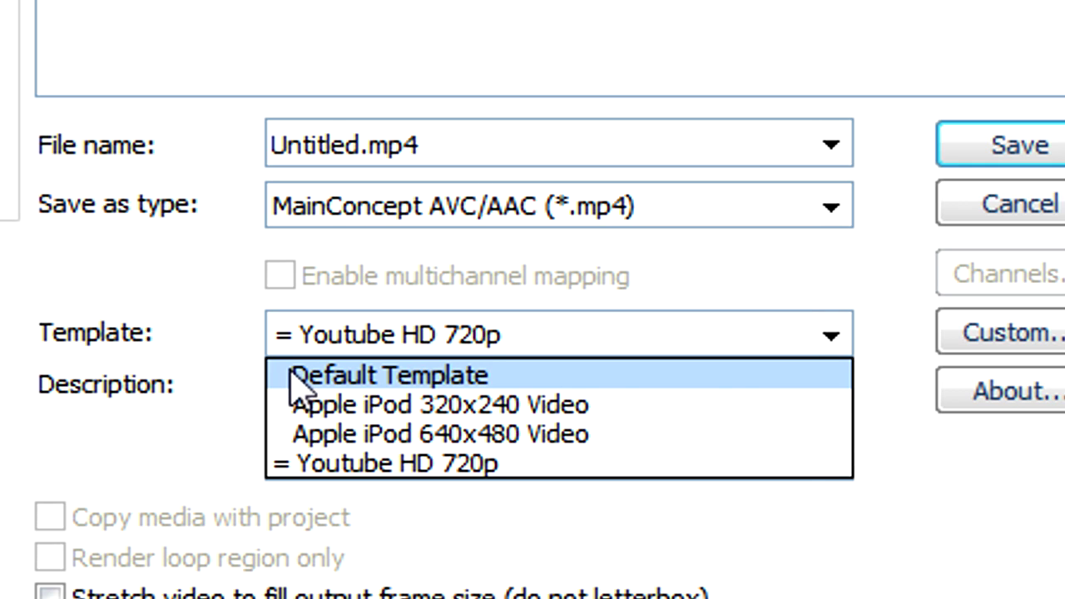
{"action": "left_click", "coordinate": [297, 378]}
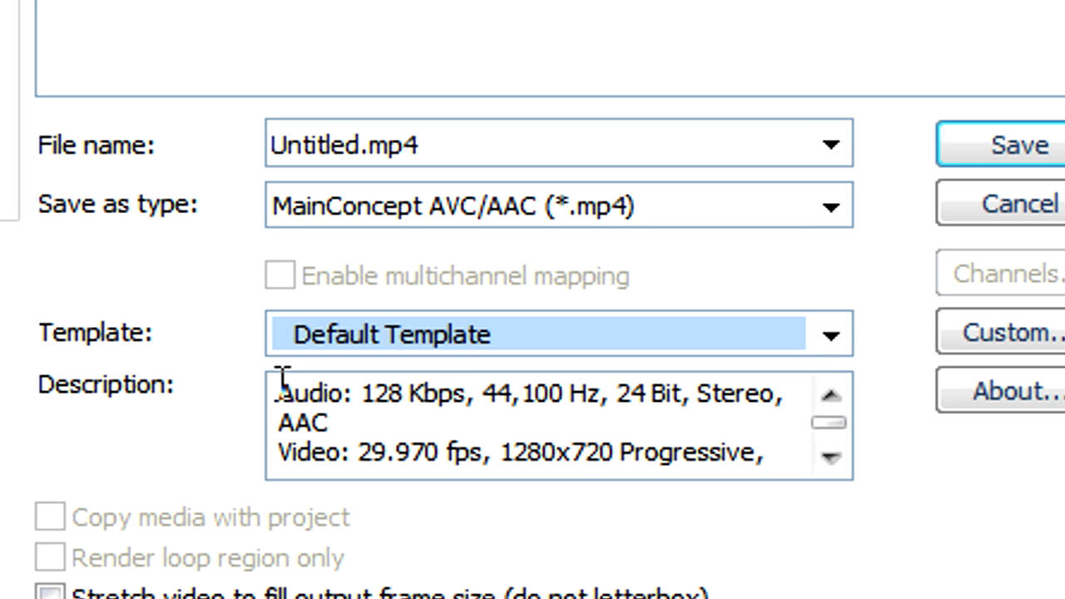
{"action": "left_click", "coordinate": [1016, 337]}
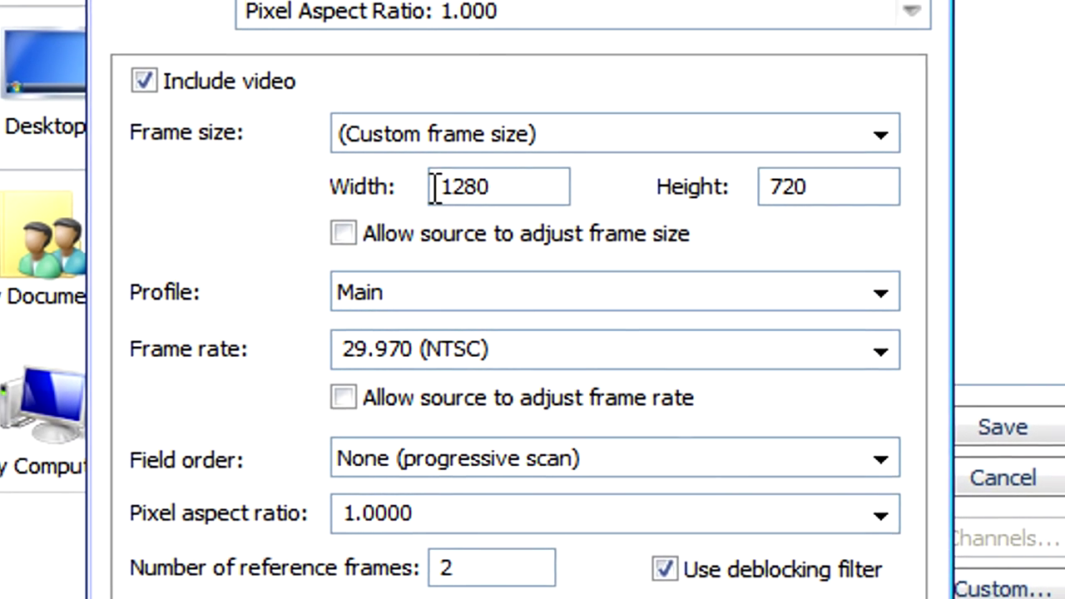
- Check the 1280x720 frame size, 1.0000 pixel aspect ratio and reference frames setting
{"action": "left_click", "coordinate": [480, 188]}
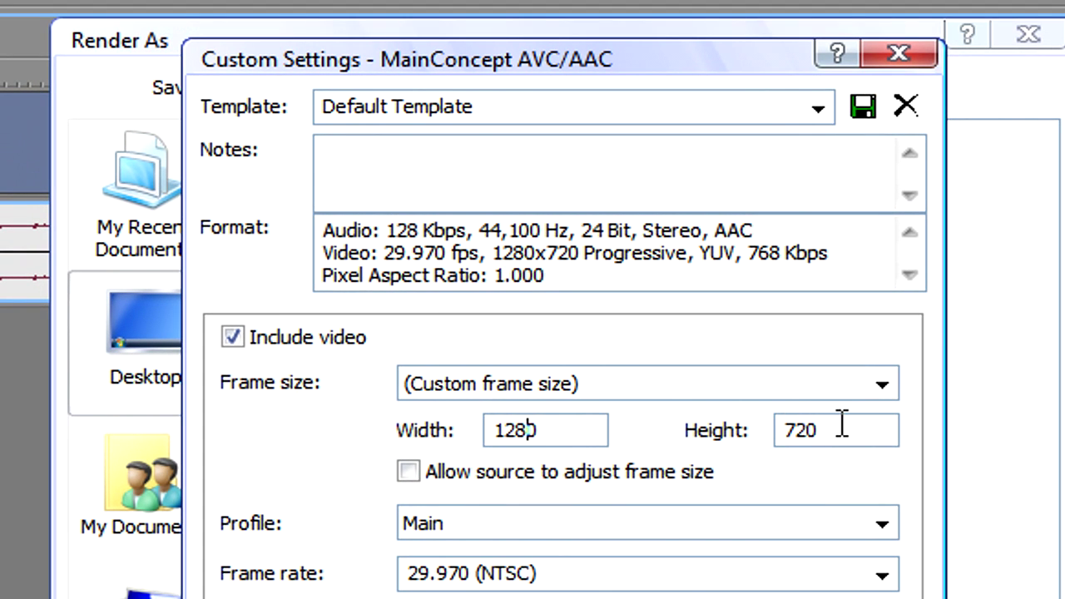
{"action": "left_click", "coordinate": [842, 424]}
{"action": "left_click", "coordinate": [826, 431]}
{"action": "left_click", "coordinate": [549, 431]}
{"action": "left_click_drag", "start_coordinate": [546, 433], "coordinate": [494, 431]}
{"action": "left_click", "coordinate": [547, 431]}
{"action": "left_click", "coordinate": [842, 430]}
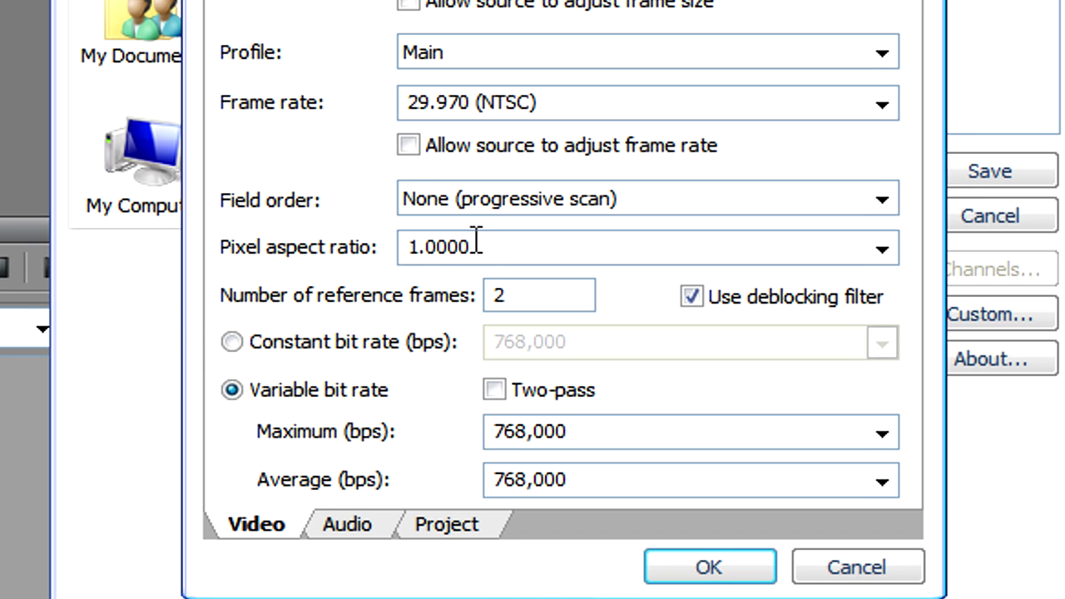
{"action": "left_click_drag", "start_coordinate": [475, 239], "coordinate": [415, 244]}
{"action": "left_click", "coordinate": [418, 247]}
{"action": "double_click", "coordinate": [470, 247]}
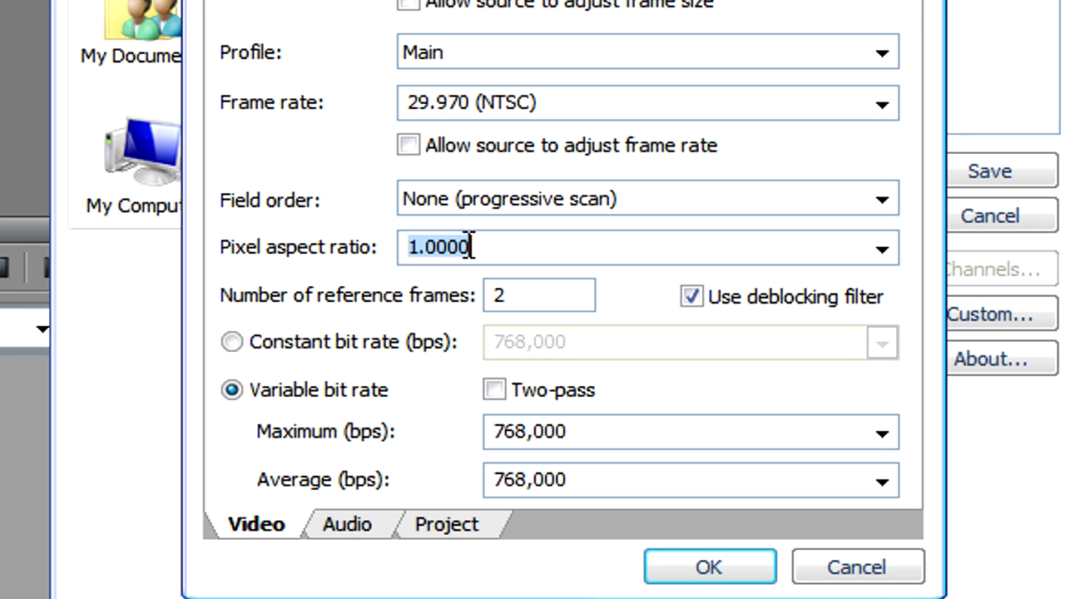
{"action": "left_click", "coordinate": [499, 293]}
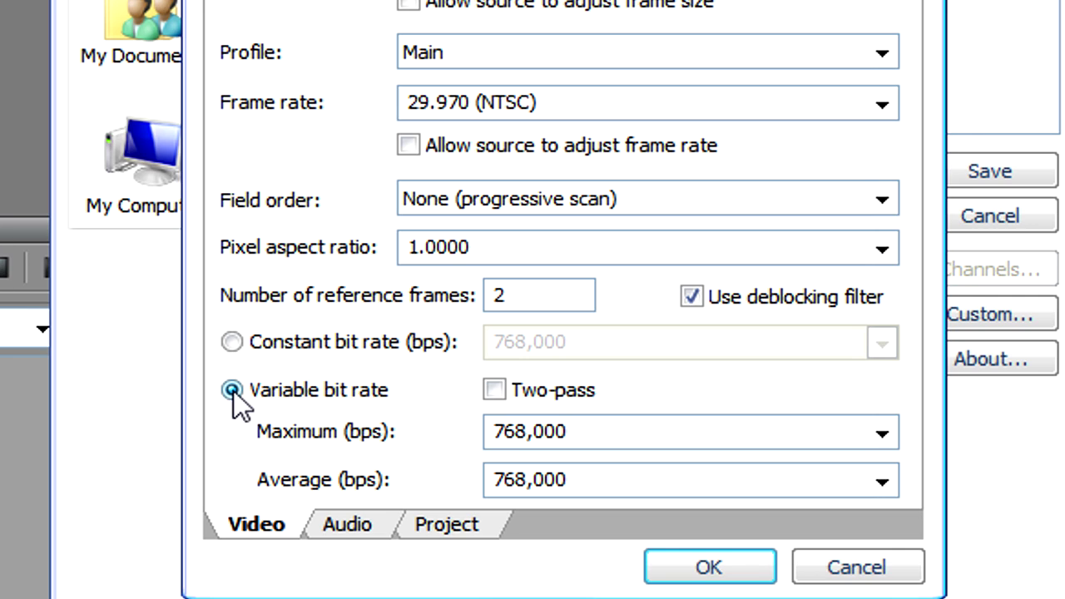
- Enable two-pass encoding with 4,000,000 bps maximum and 2,000,000 bps average bit rate
{"action": "left_click", "coordinate": [495, 392]}
{"action": "left_click", "coordinate": [881, 431]}
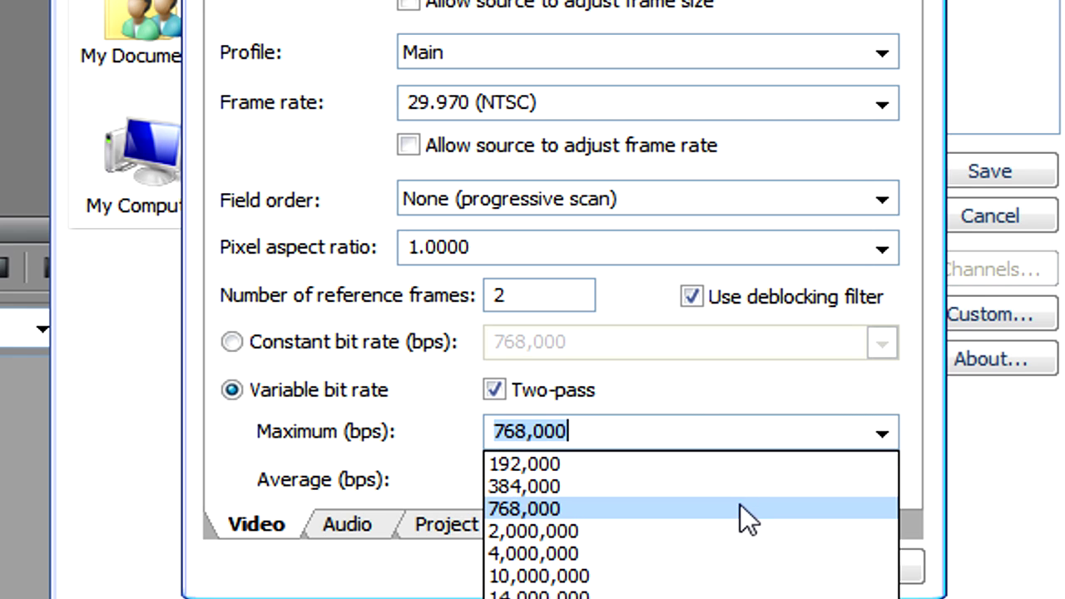
{"action": "left_click", "coordinate": [739, 554]}
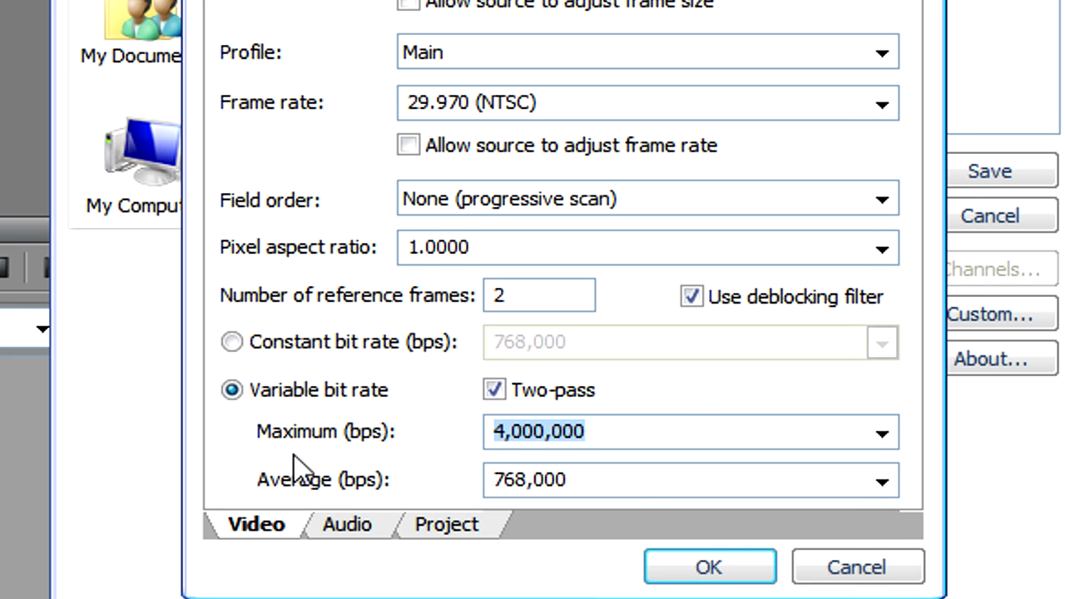
{"action": "left_click", "coordinate": [881, 481]}
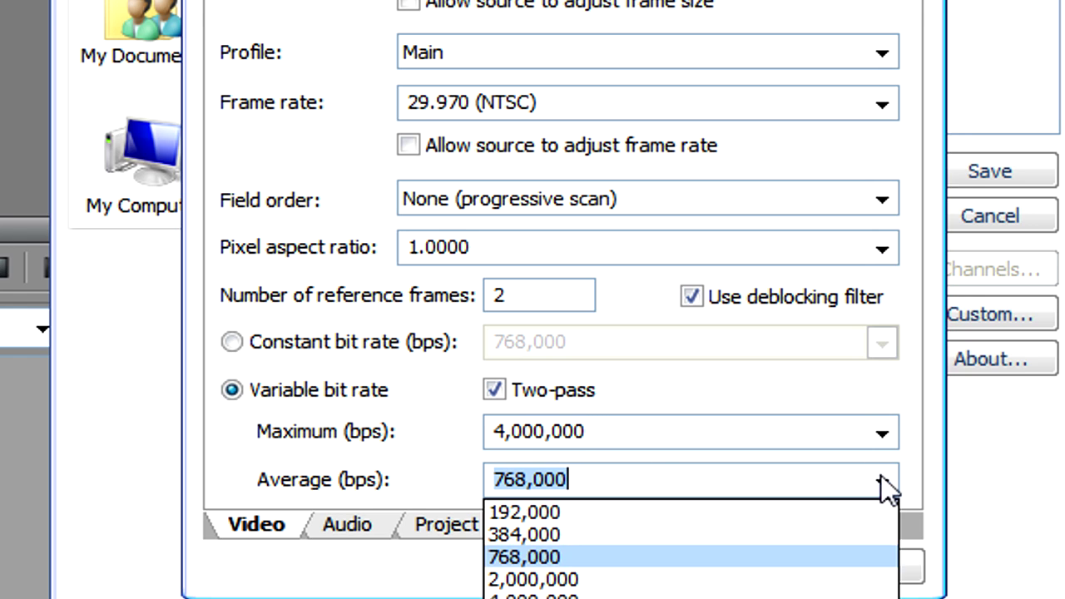
{"action": "left_click", "coordinate": [694, 578]}
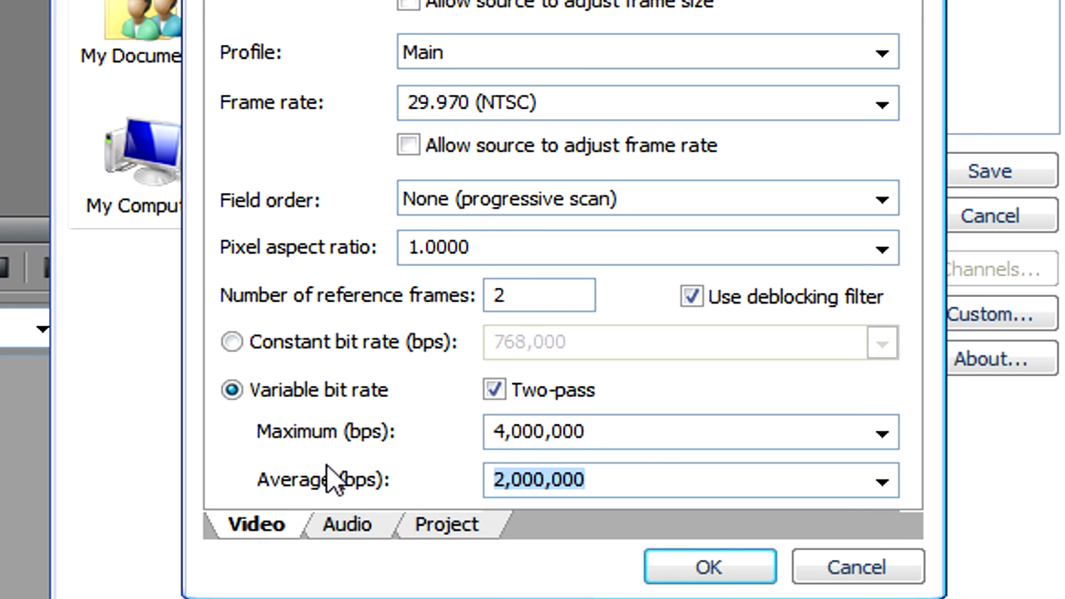
- Keep Include audio checked and set the audio bit rate to 192,000 bps
{"action": "left_click", "coordinate": [347, 525]}
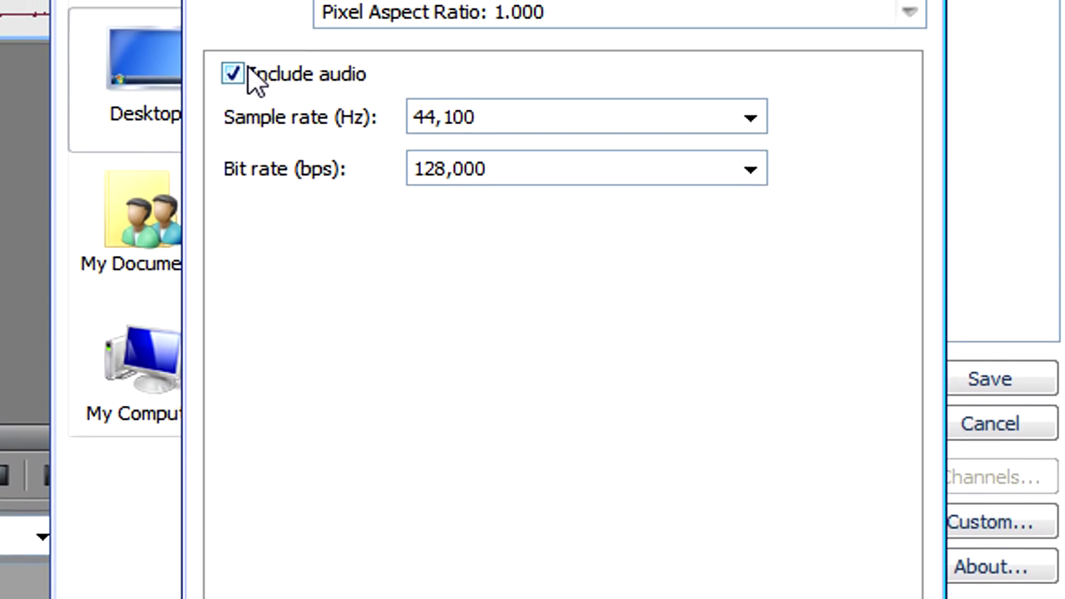
{"action": "left_click", "coordinate": [234, 74]}
{"action": "left_click", "coordinate": [235, 74]}
{"action": "left_click", "coordinate": [250, 246]}
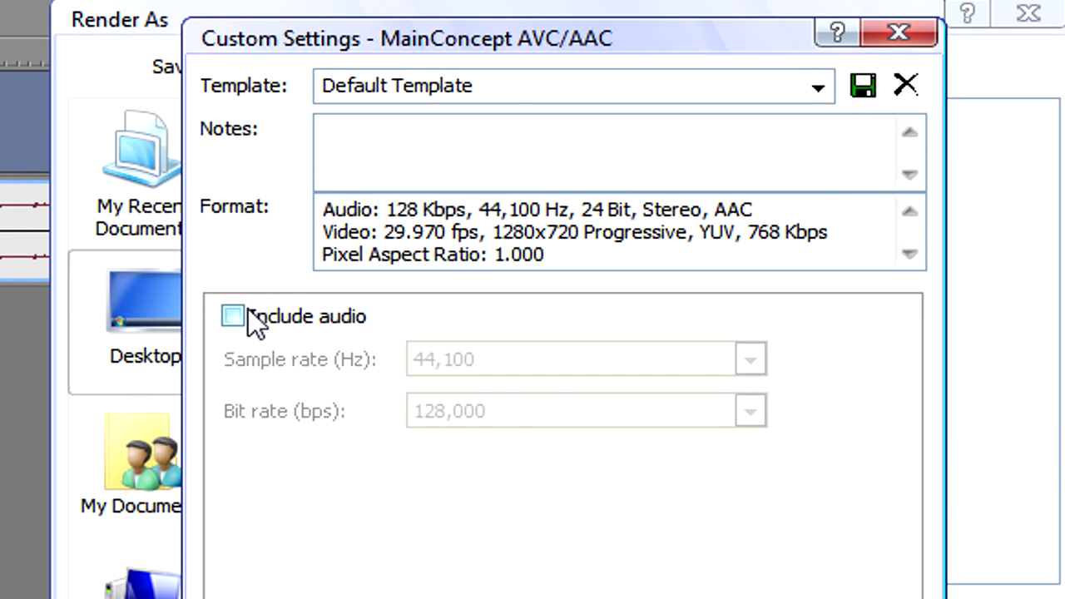
{"action": "left_click", "coordinate": [249, 246]}
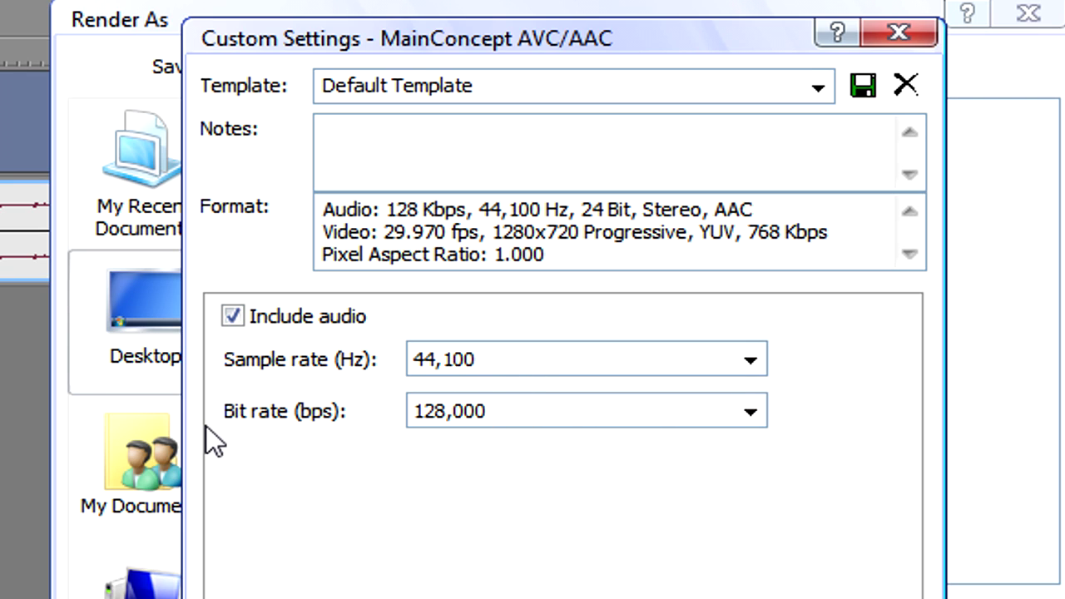
{"action": "left_click", "coordinate": [502, 420]}
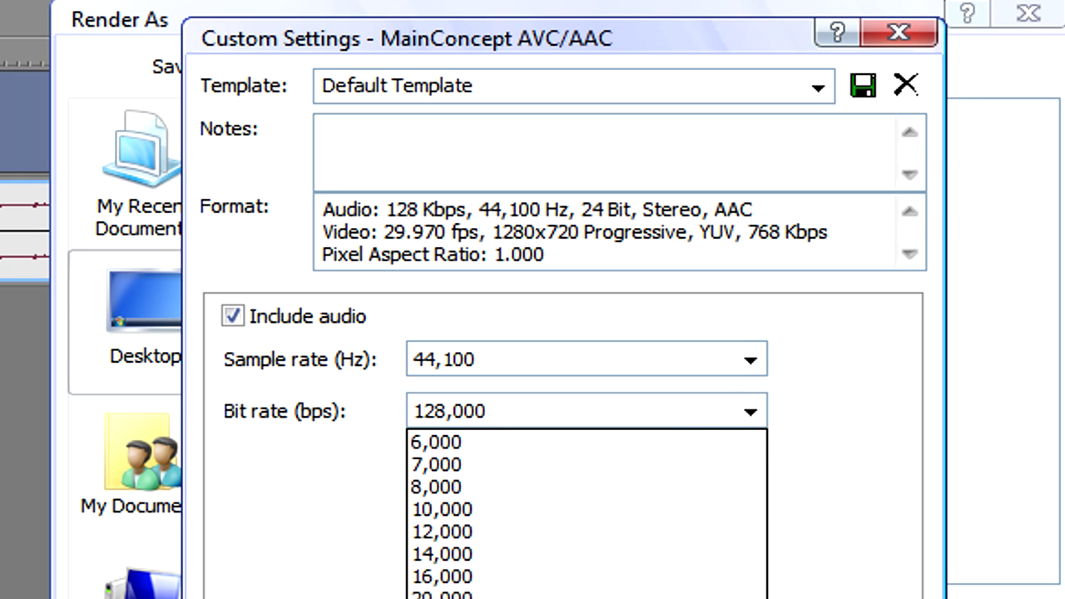
{"action": "key", "text": "Return"}
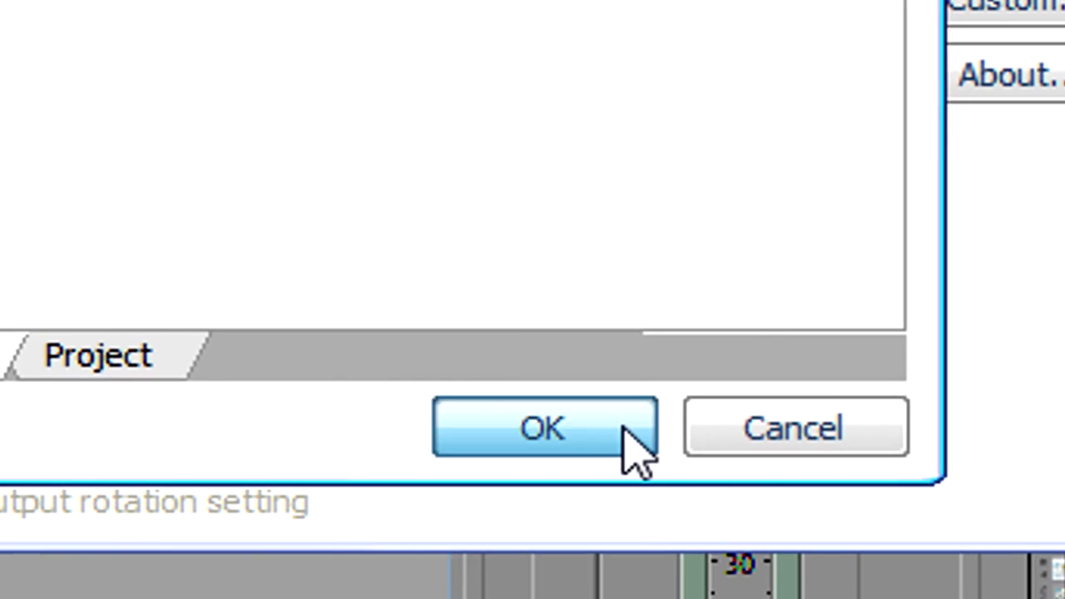
{"action": "left_click", "coordinate": [623, 426]}
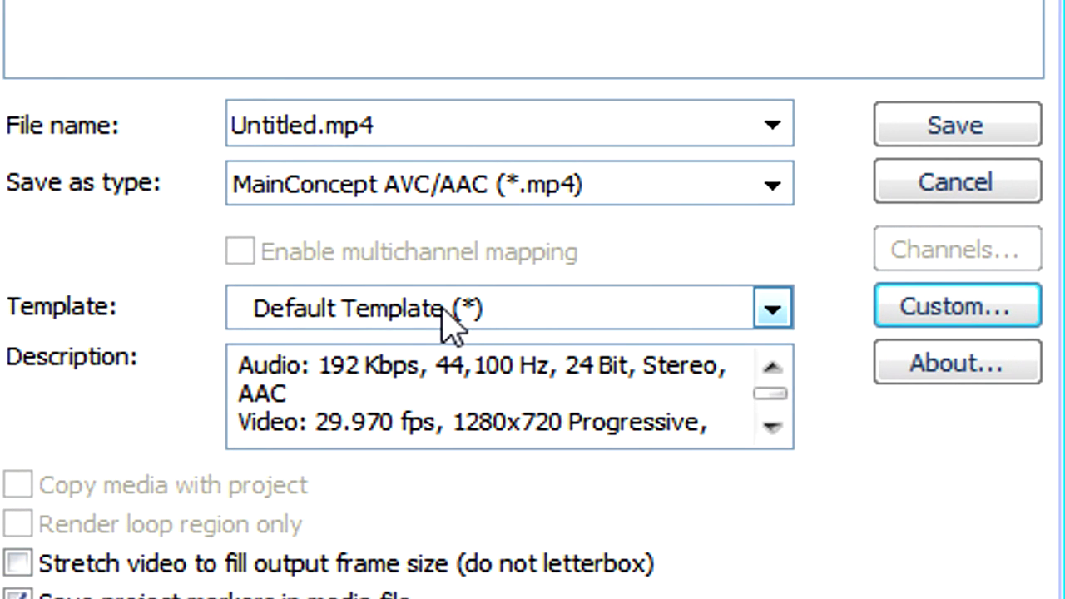
- Rename the custom render template to 'Youtube HD-720p'
{"action": "left_click", "coordinate": [984, 291]}
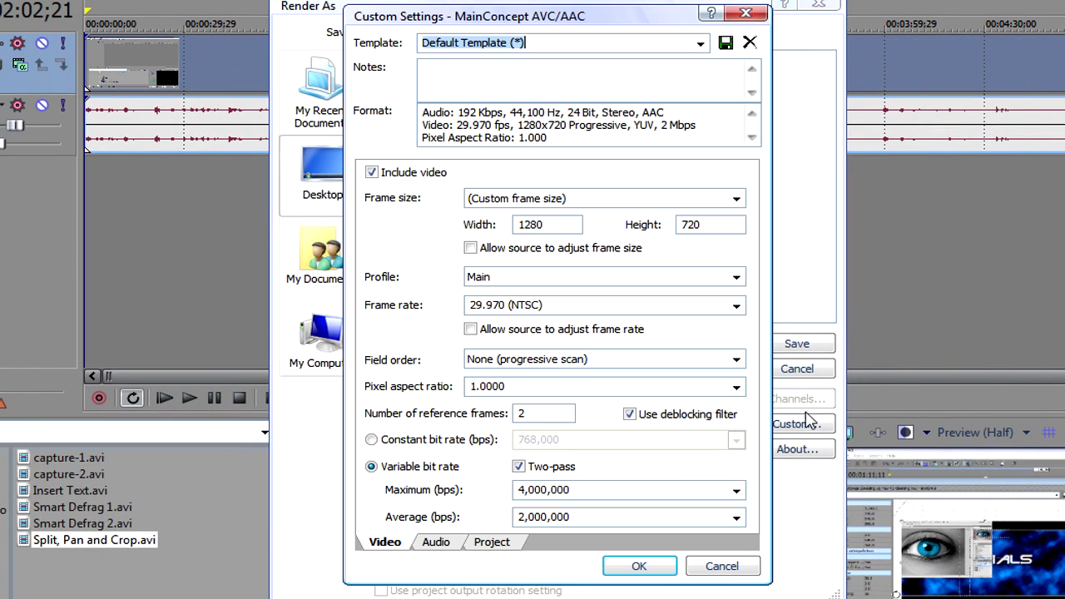
{"action": "left_click", "coordinate": [432, 543]}
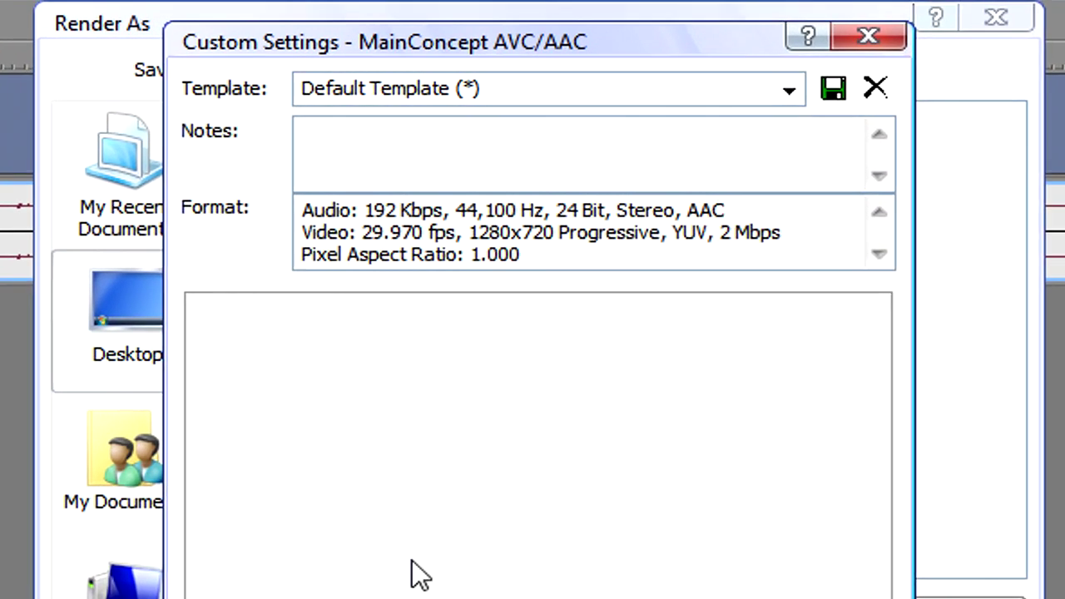
{"action": "left_click", "coordinate": [516, 90]}
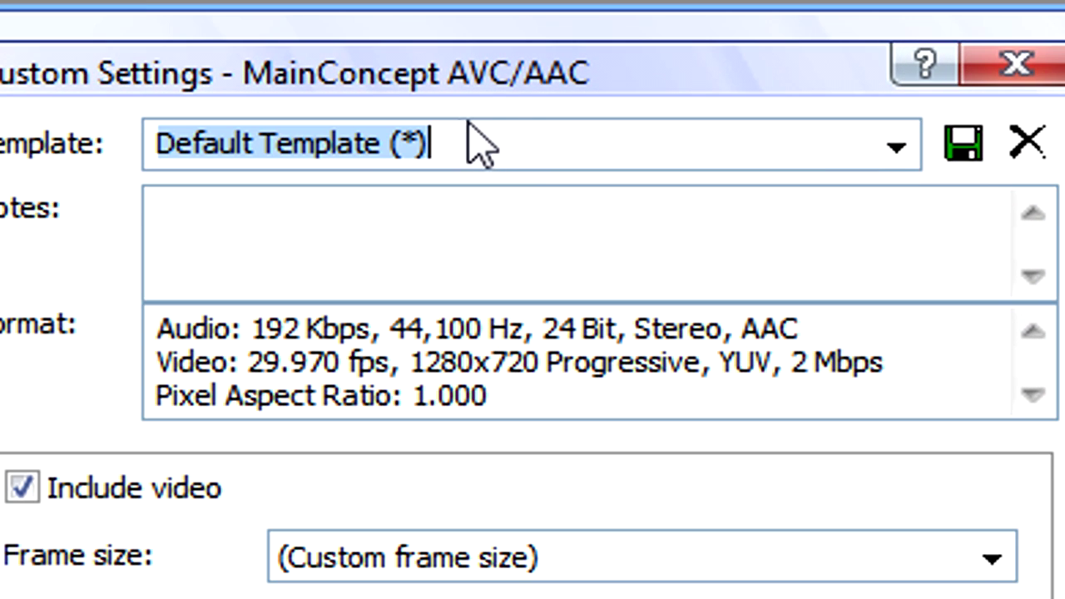
{"action": "left_click_drag", "start_coordinate": [463, 143], "coordinate": [17, 181]}
{"action": "type", "text": "You"}
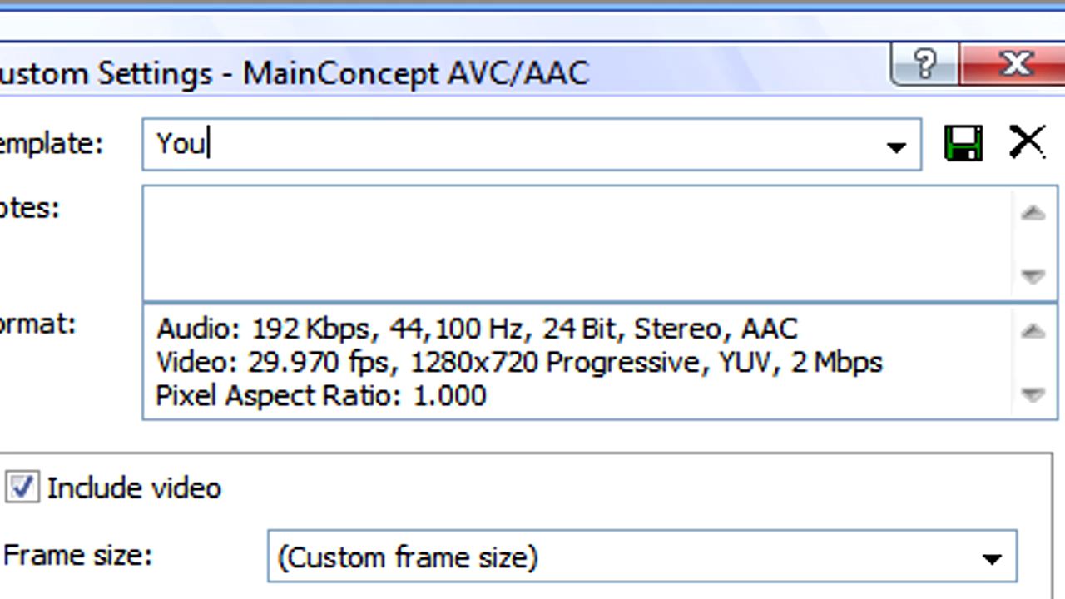
{"action": "type", "text": "tube HD"}
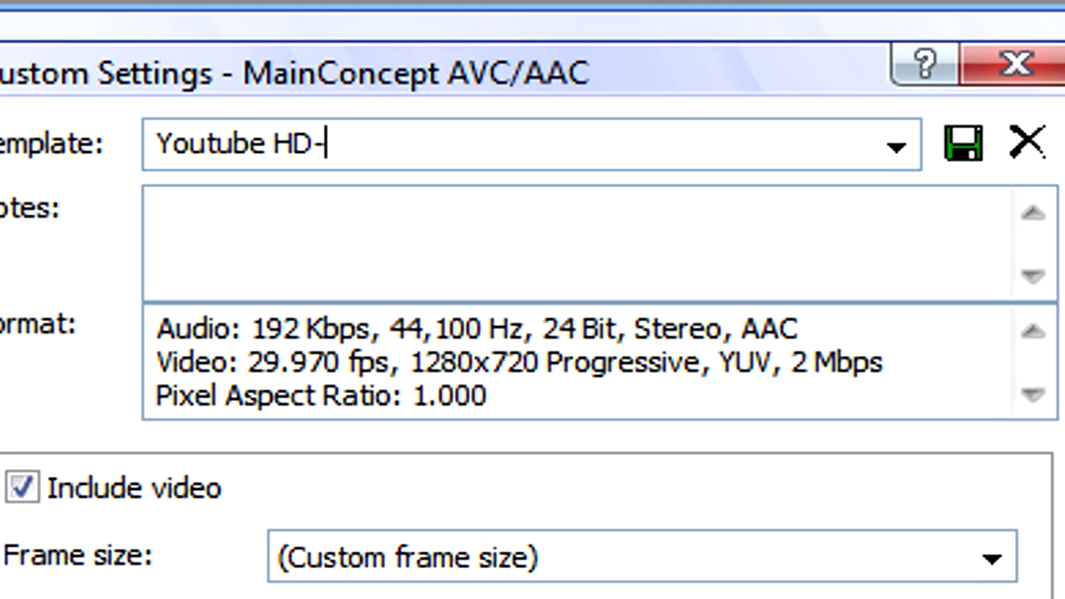
{"action": "type", "text": "-720"}
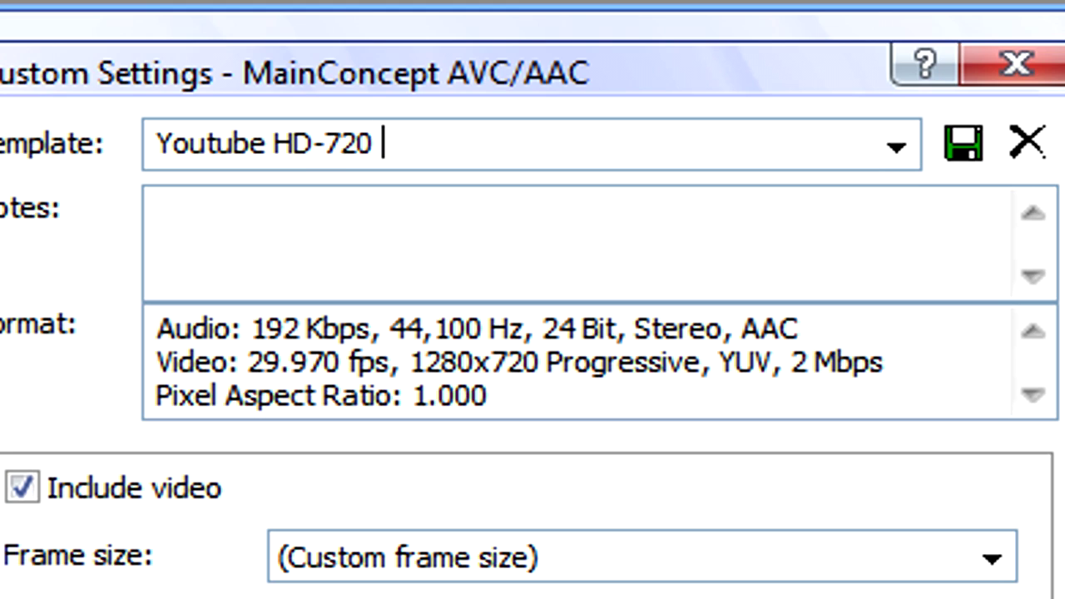
{"action": "key", "text": "BackSpace"}
{"action": "type", "text": "p"}
- Save the Youtube HD-720p template and select it from the Template list
{"action": "left_click", "coordinate": [951, 162]}
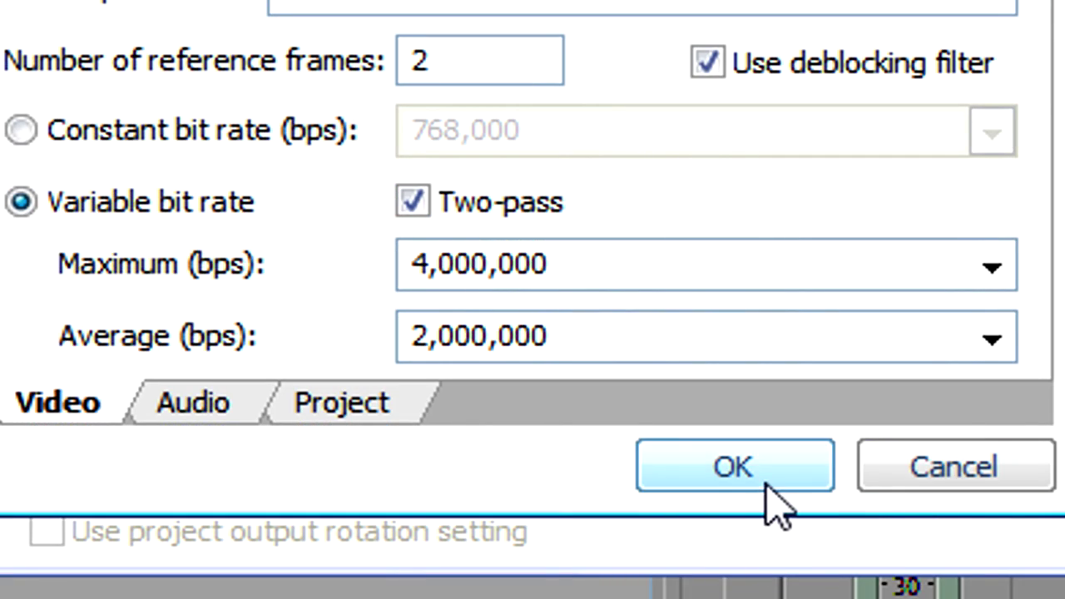
{"action": "left_click", "coordinate": [766, 484]}
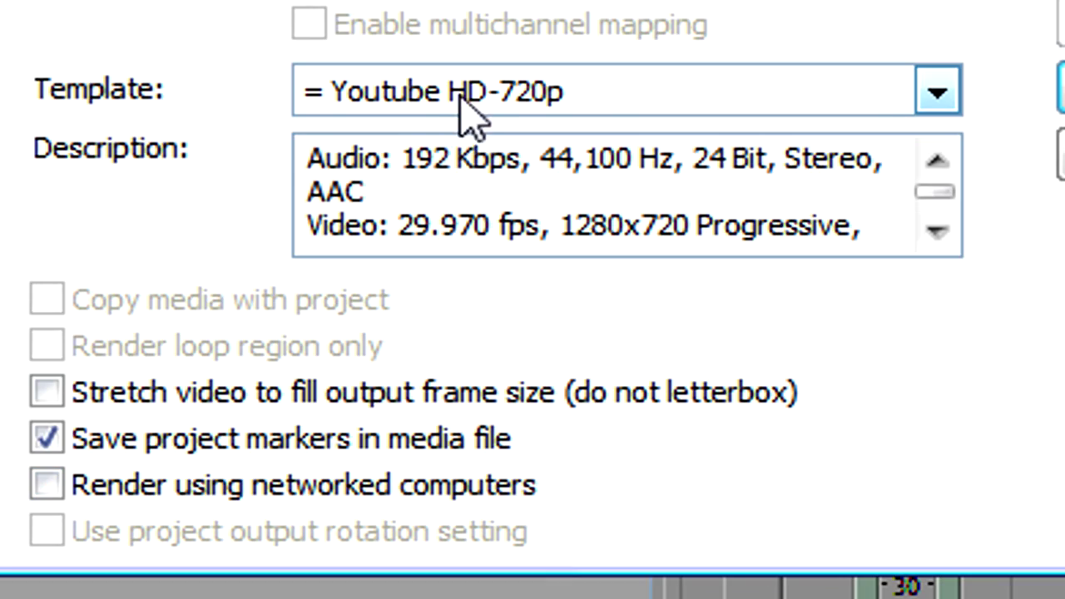
{"action": "left_click", "coordinate": [465, 95]}
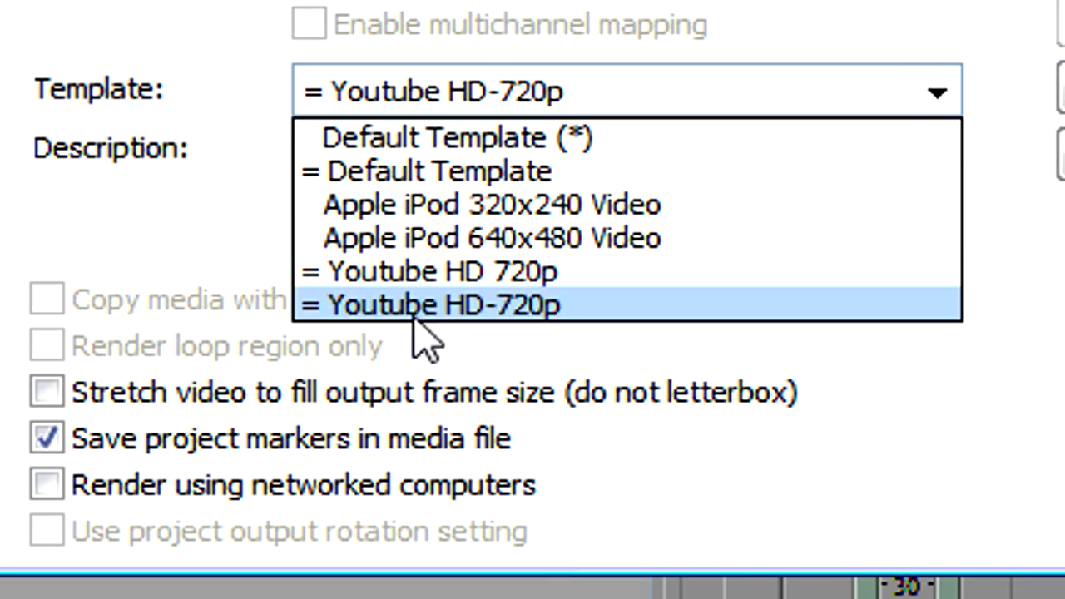
{"action": "left_click", "coordinate": [447, 305]}
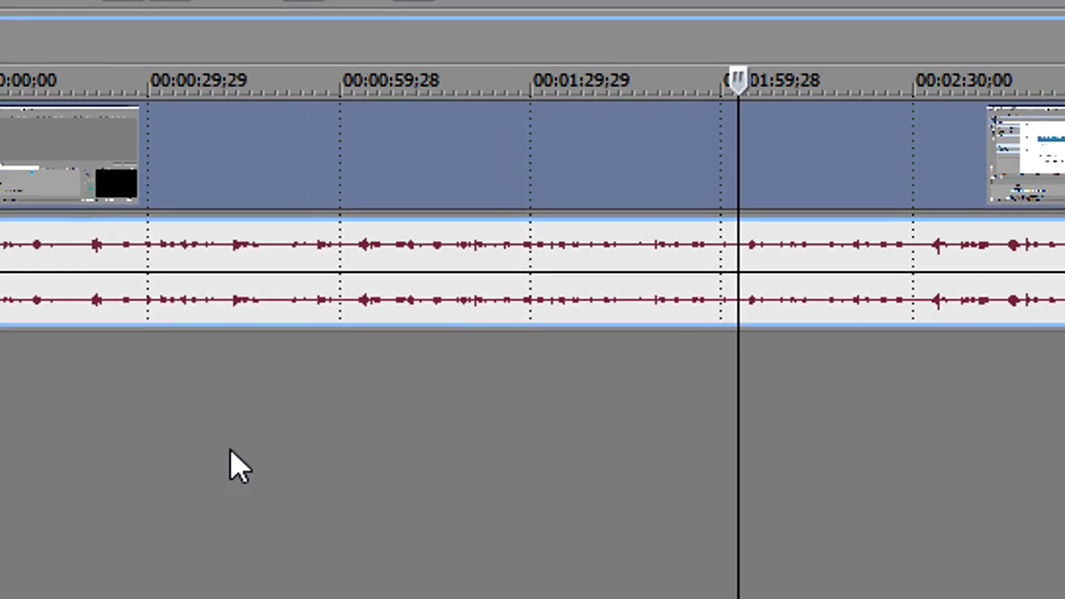
- Clear the old time selection and select the entire timeline with Ctrl+A
{"action": "left_click", "coordinate": [230, 451]}
{"action": "left_click", "coordinate": [766, 494]}
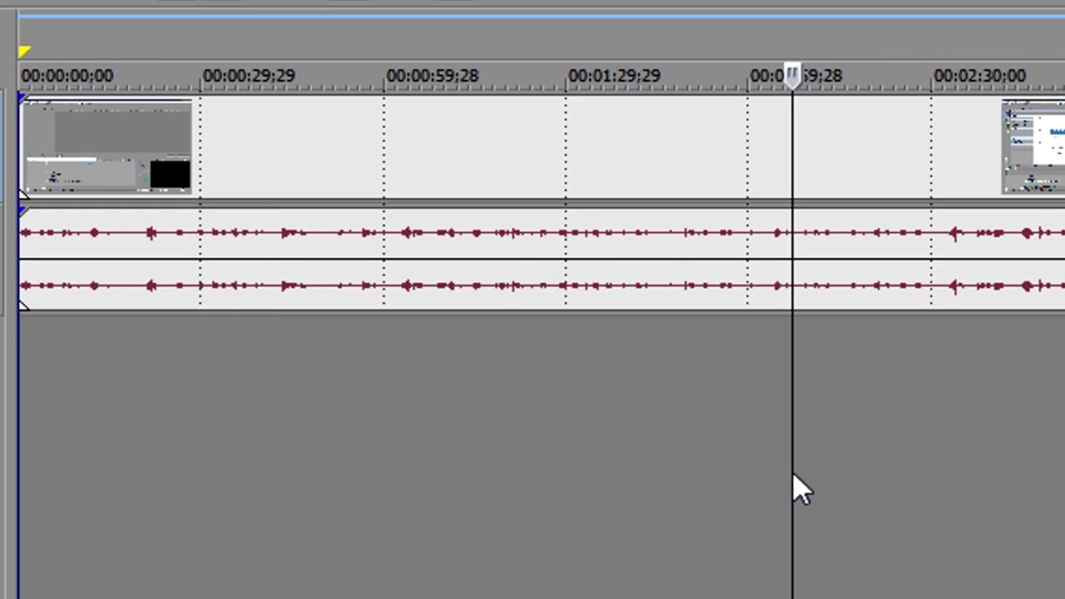
{"action": "left_click", "coordinate": [1023, 486]}
{"action": "left_click", "coordinate": [48, 412]}
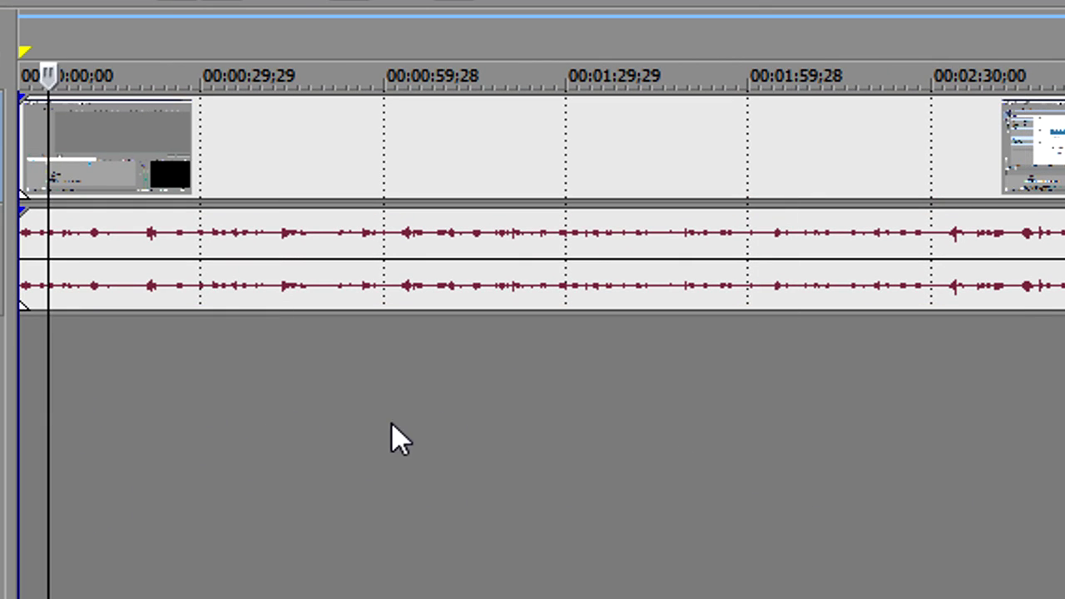
{"action": "left_click", "coordinate": [405, 428]}
{"action": "key", "text": "ctrl+a"}
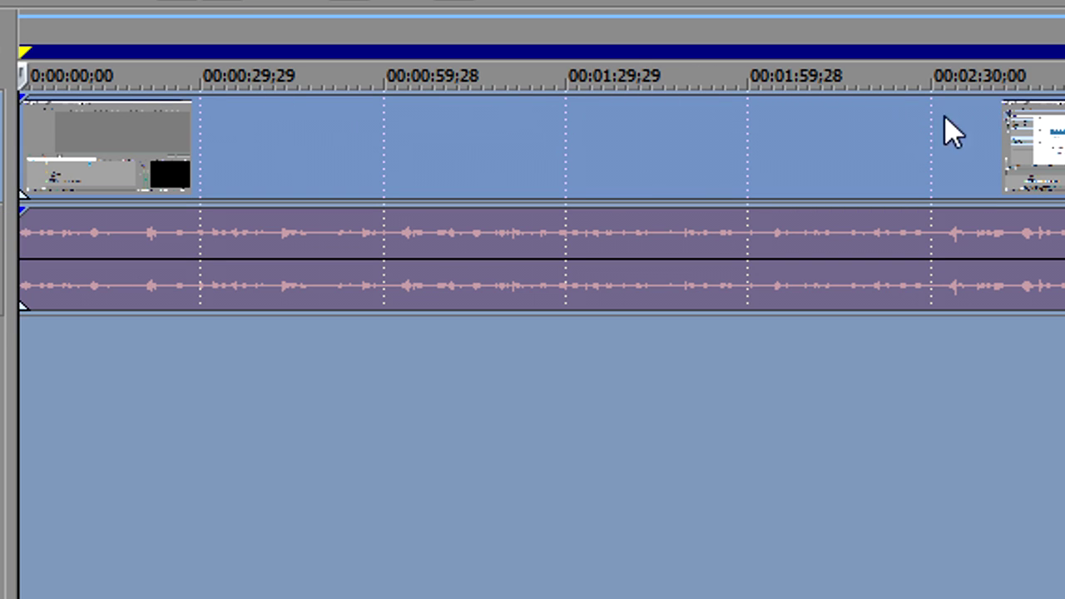
- In Render As, choose MainConcept AVC/AAC (*.mp4) with the Youtube HD-720p template
{"action": "key", "text": "alt+f"}
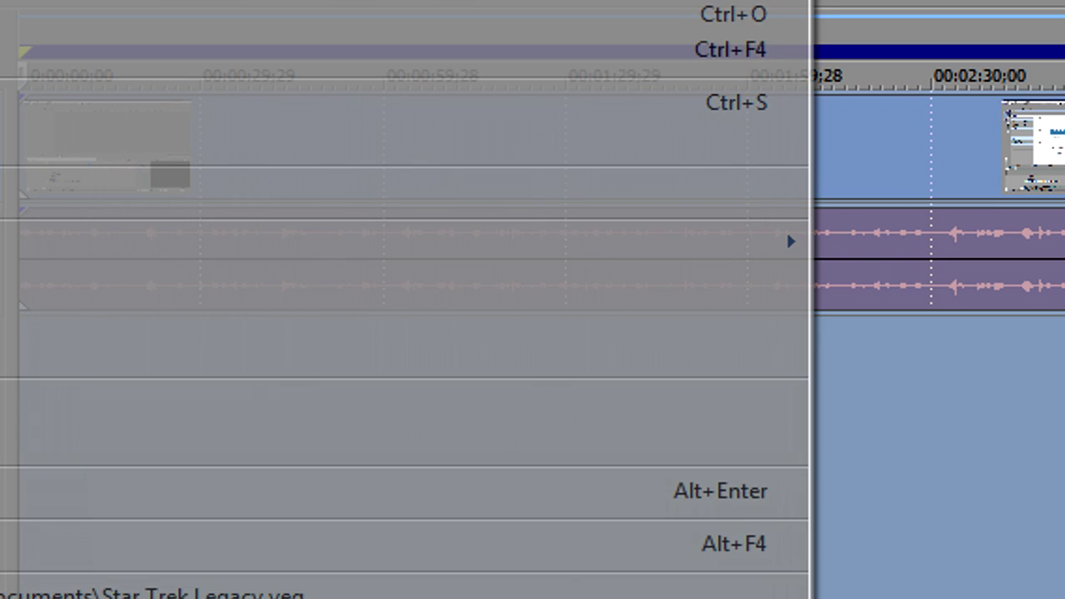
{"action": "key", "text": "Down"}
{"action": "key", "text": "Escape"}
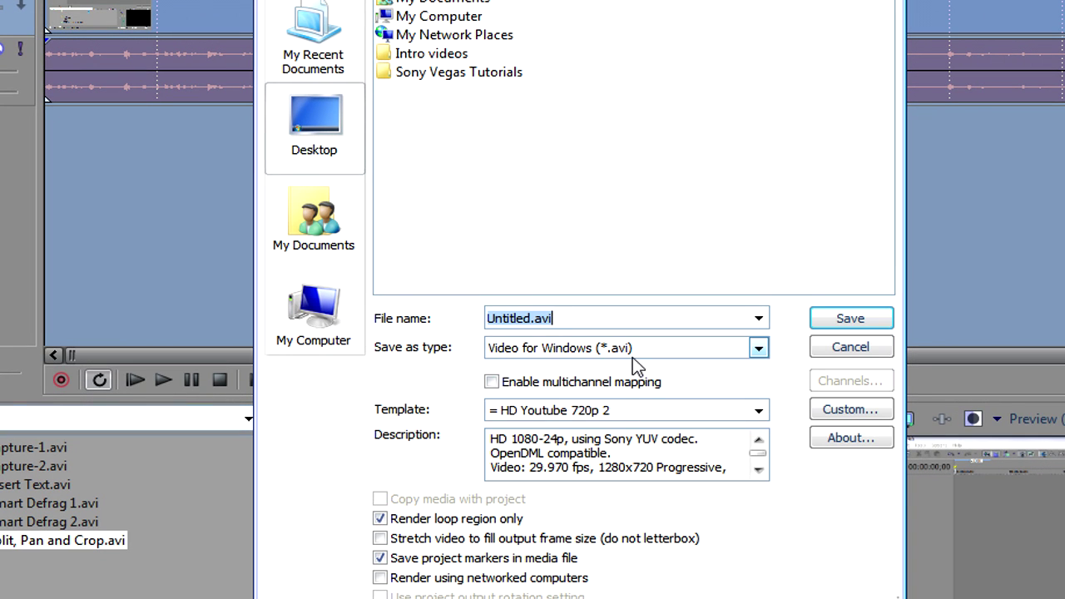
{"action": "left_click", "coordinate": [631, 349]}
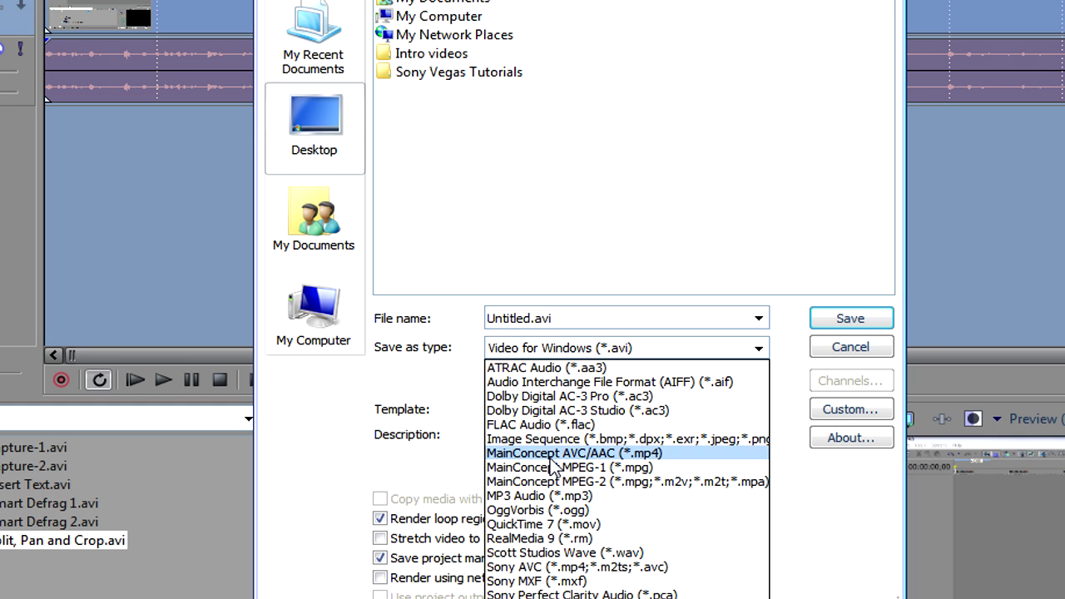
{"action": "left_click", "coordinate": [550, 456]}
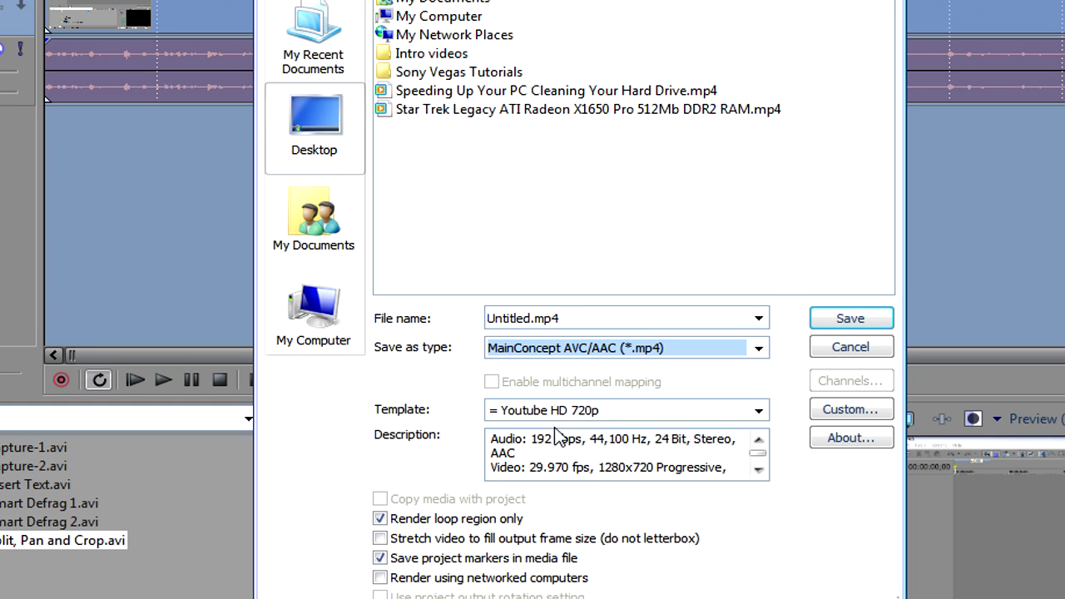
{"action": "left_click", "coordinate": [499, 409]}
{"action": "left_click", "coordinate": [527, 493]}
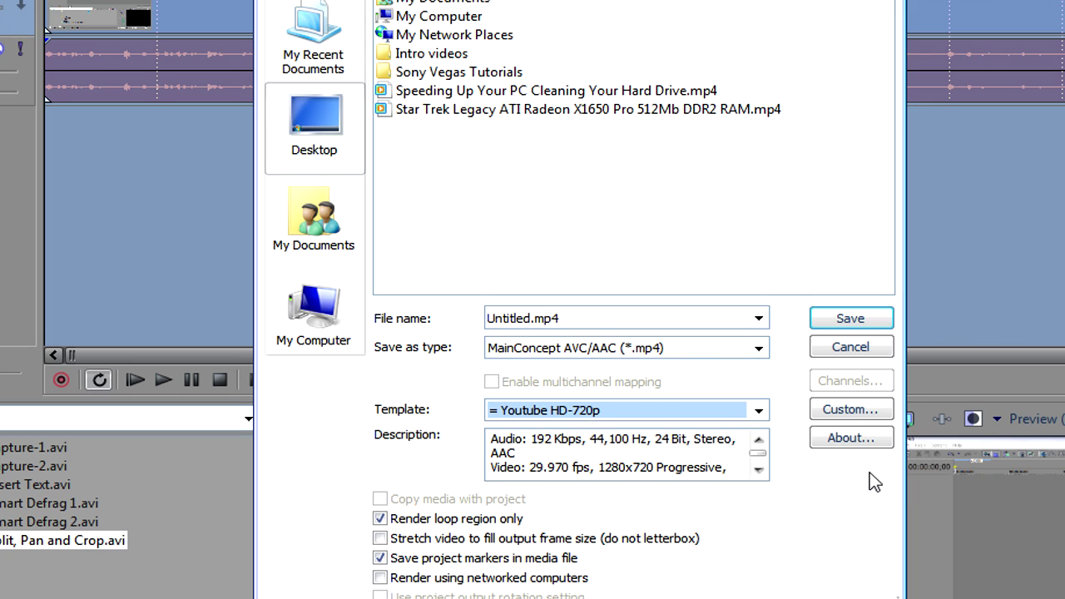
- Check the Untitled.mp4 file name and start the render
{"action": "left_click", "coordinate": [524, 318]}
{"action": "left_click", "coordinate": [522, 318]}
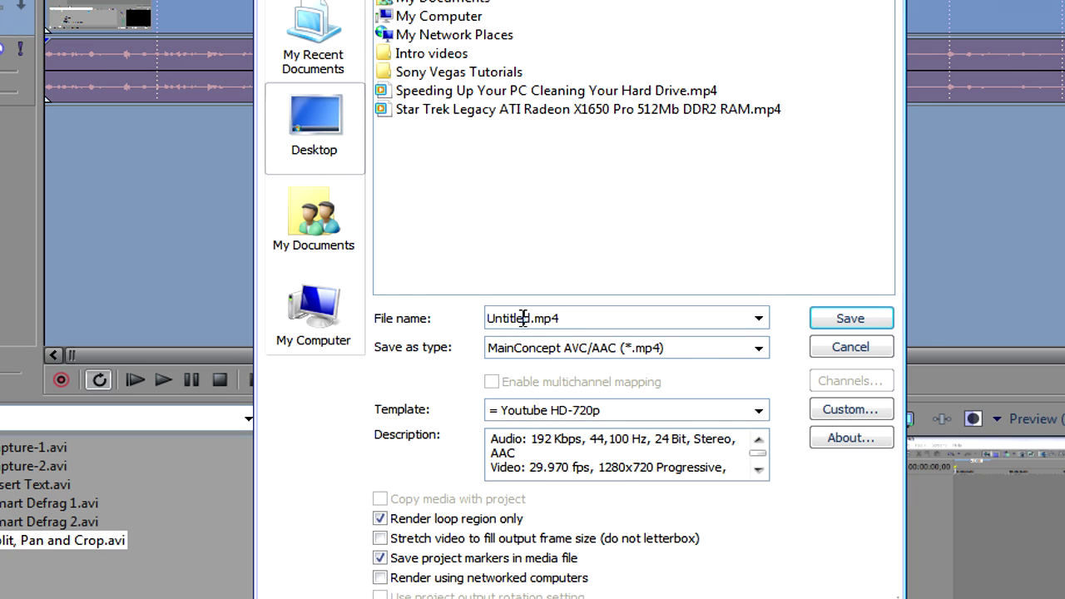
{"action": "double_click", "coordinate": [527, 319]}
{"action": "left_click", "coordinate": [499, 323]}
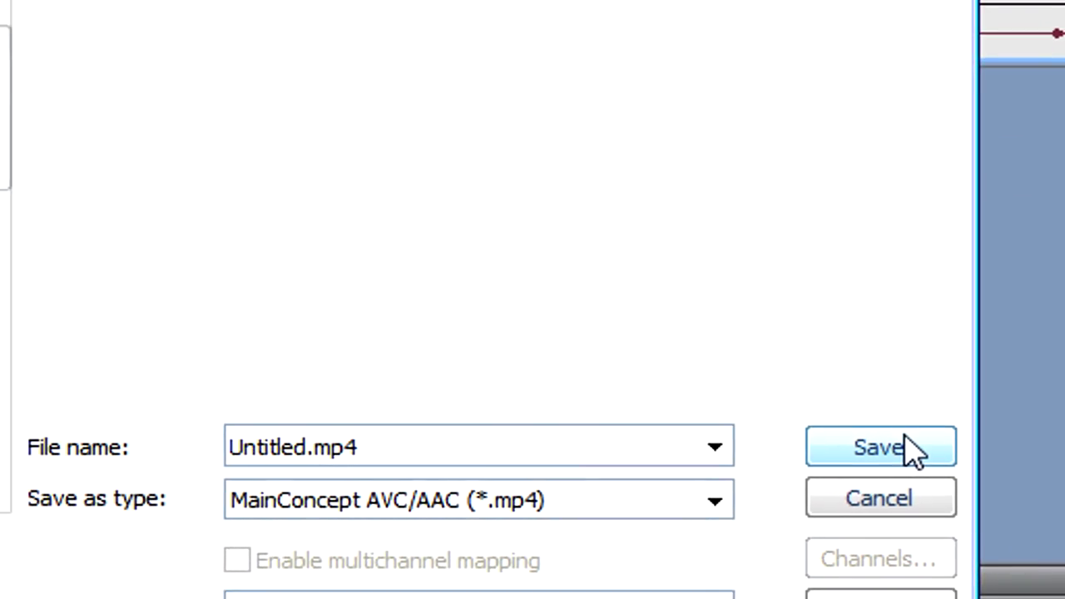
{"action": "left_click", "coordinate": [888, 383]}
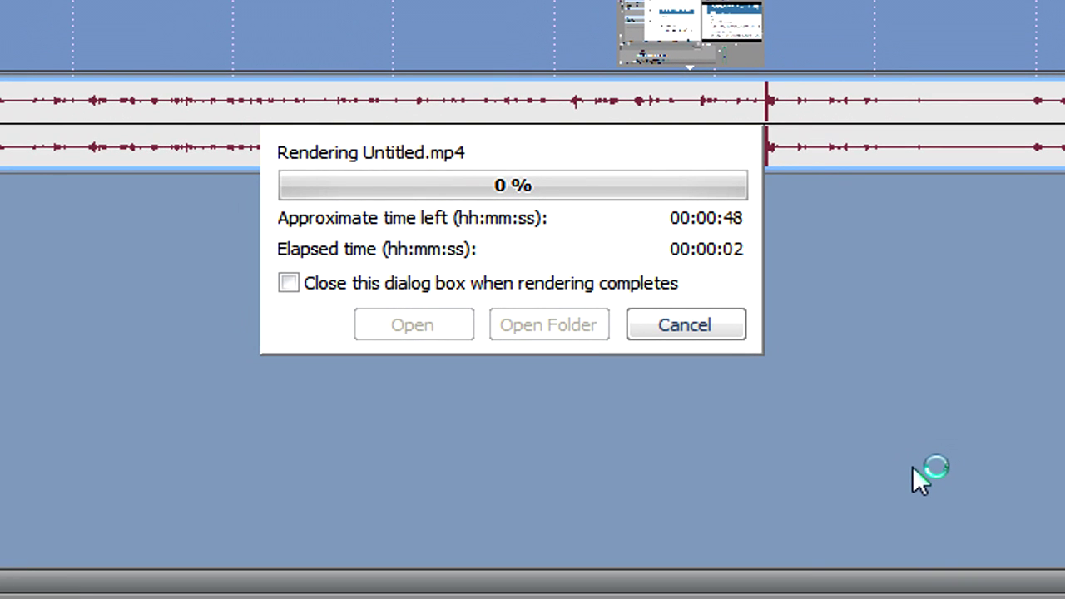